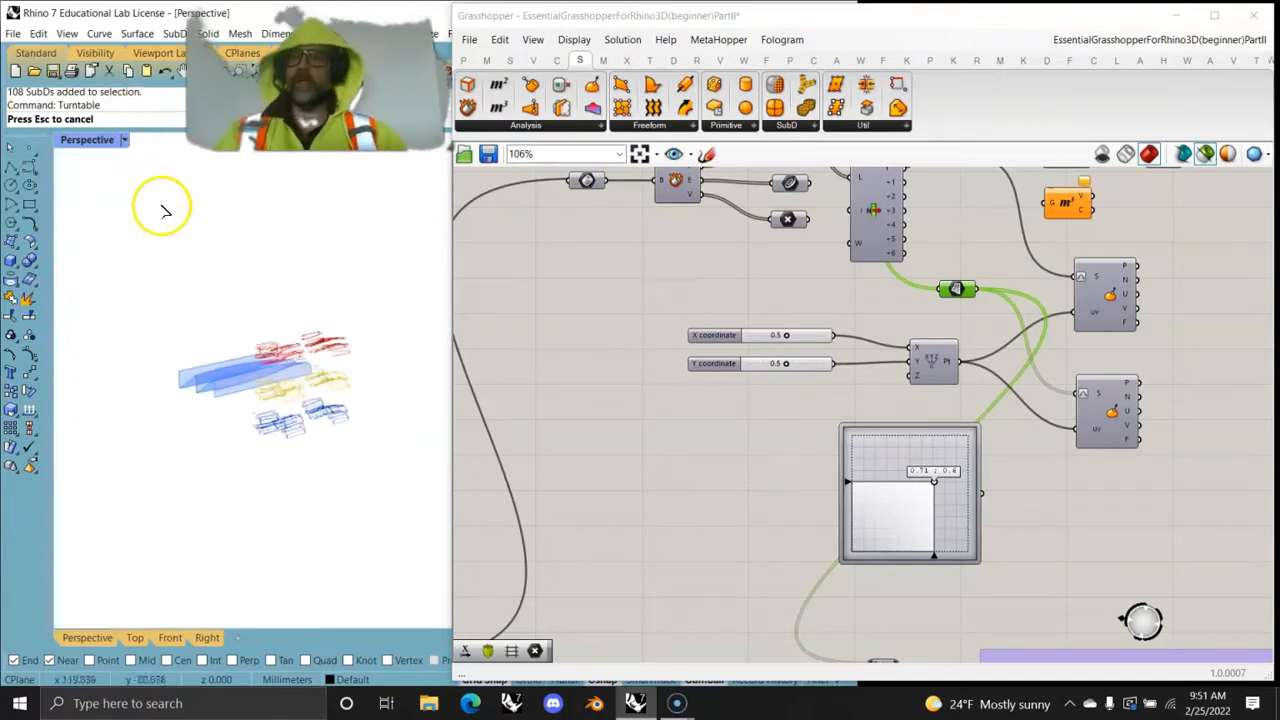
- Stop the turntable rotation and examine the folded source surface in the Perspective view
key("Escape")
scroll(277, 351, "up", 10)
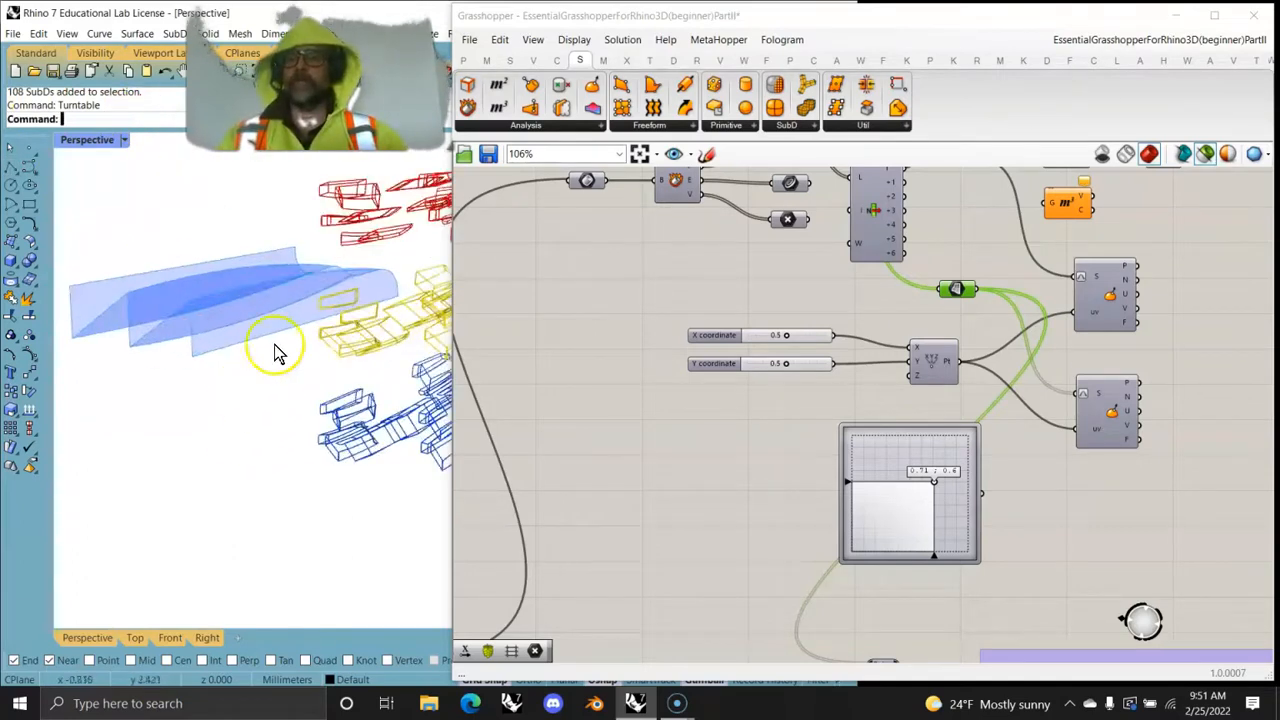
scroll(149, 337, "up", 3)
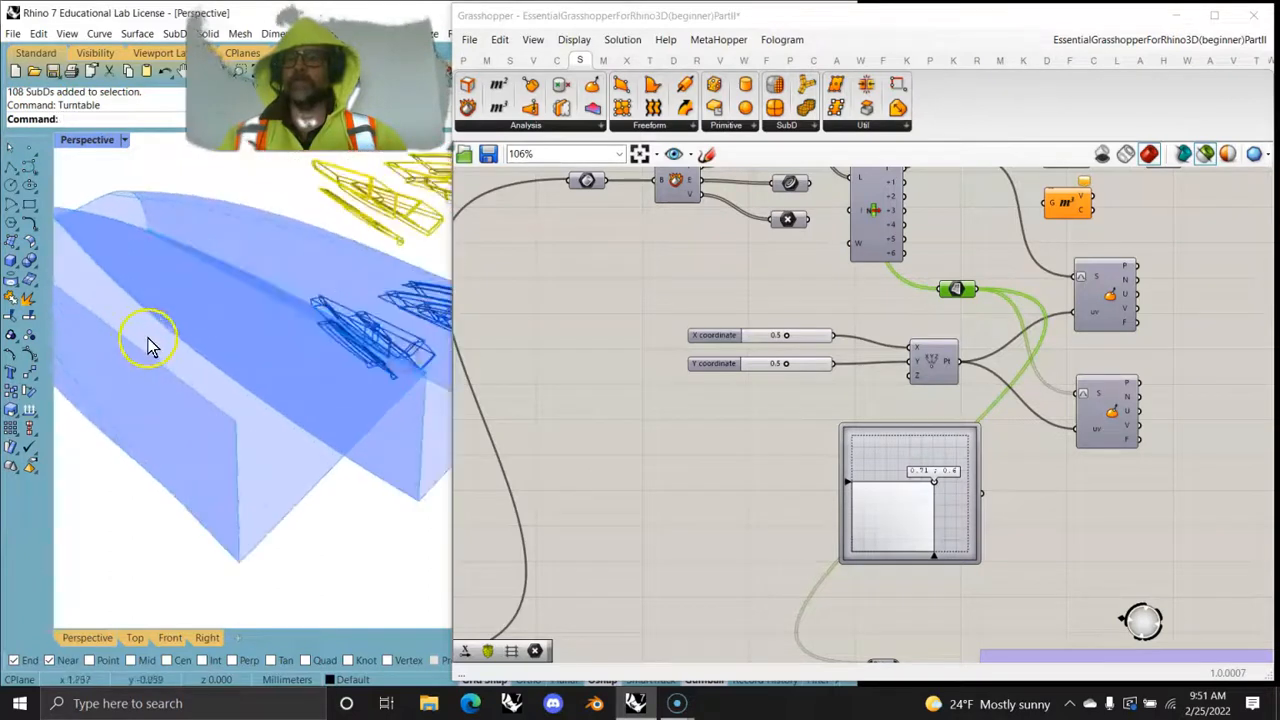
scroll(177, 357, "down", 6)
scroll(175, 362, "up", 2)
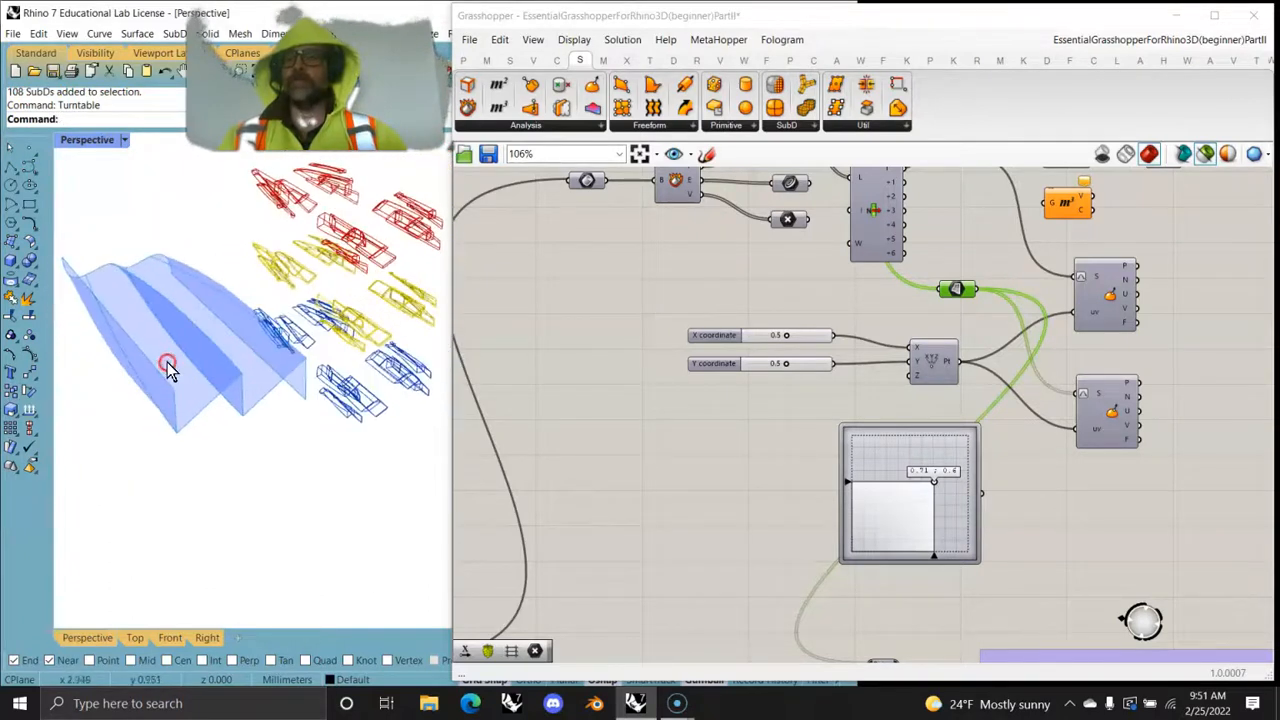
scroll(400, 405, "down", 4)
scroll(250, 350, "up", 3)
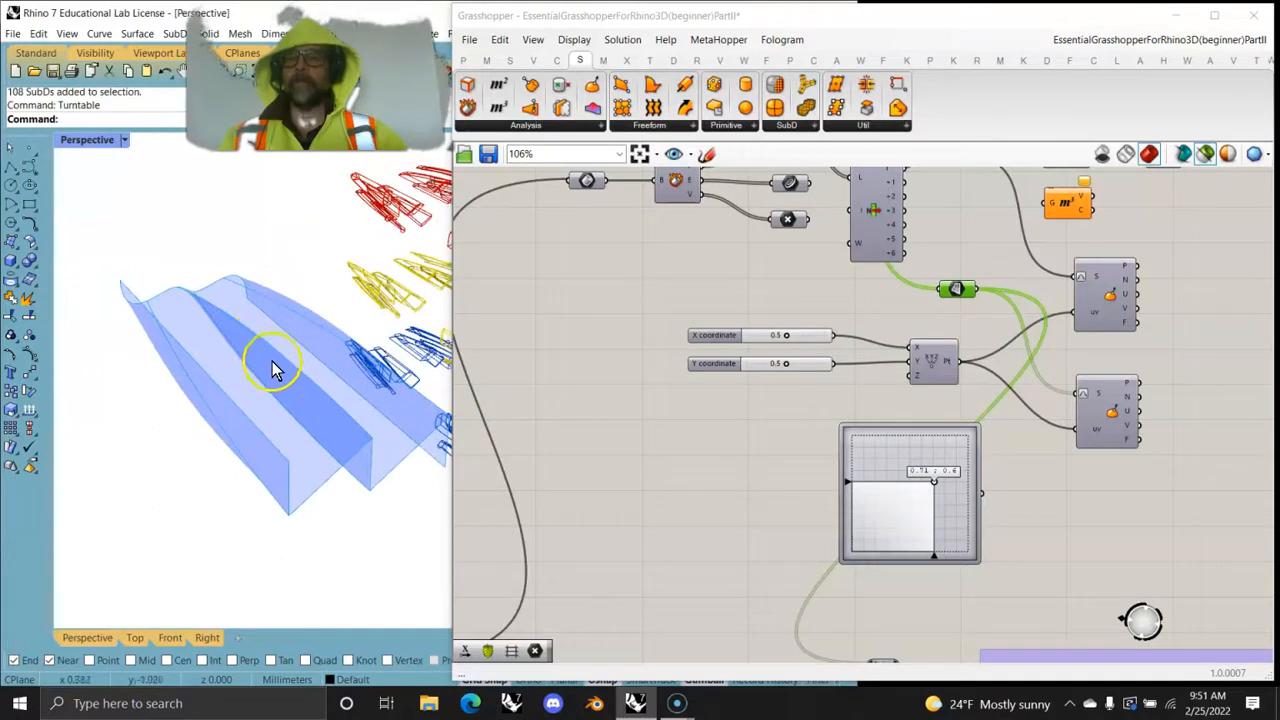
scroll(160, 385, "down", 2)
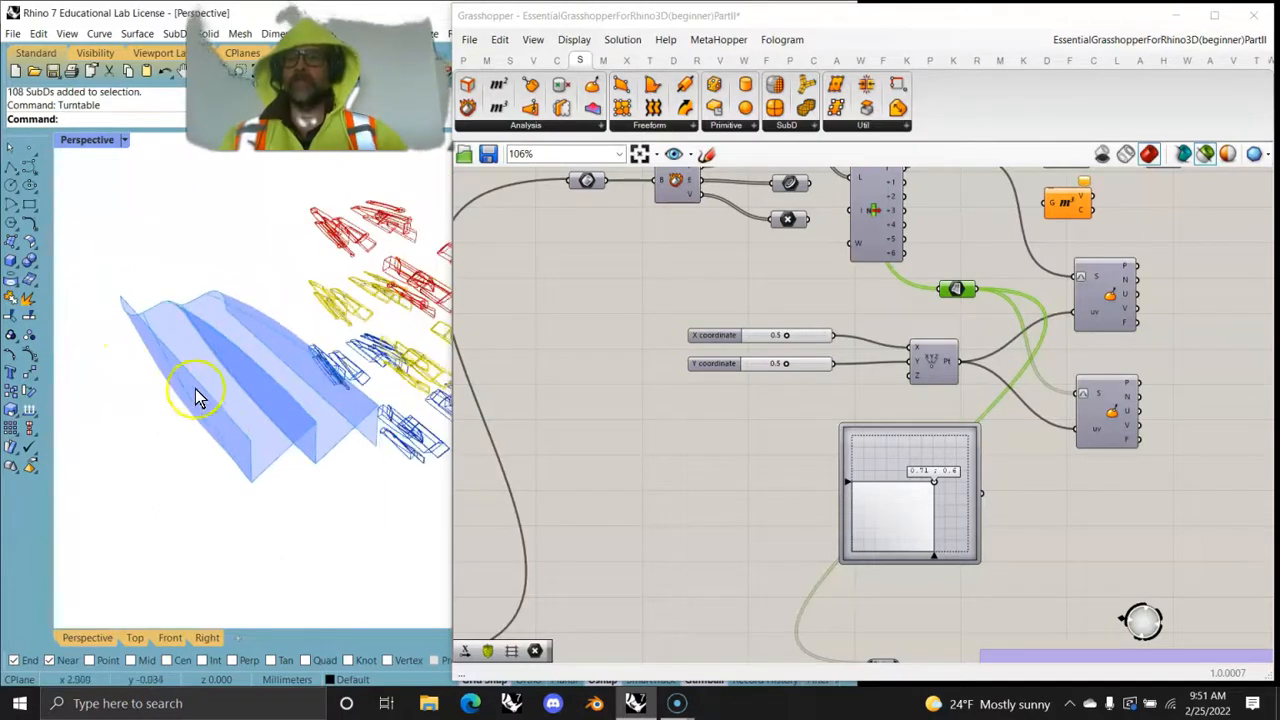
scroll(200, 390, "up", 3)
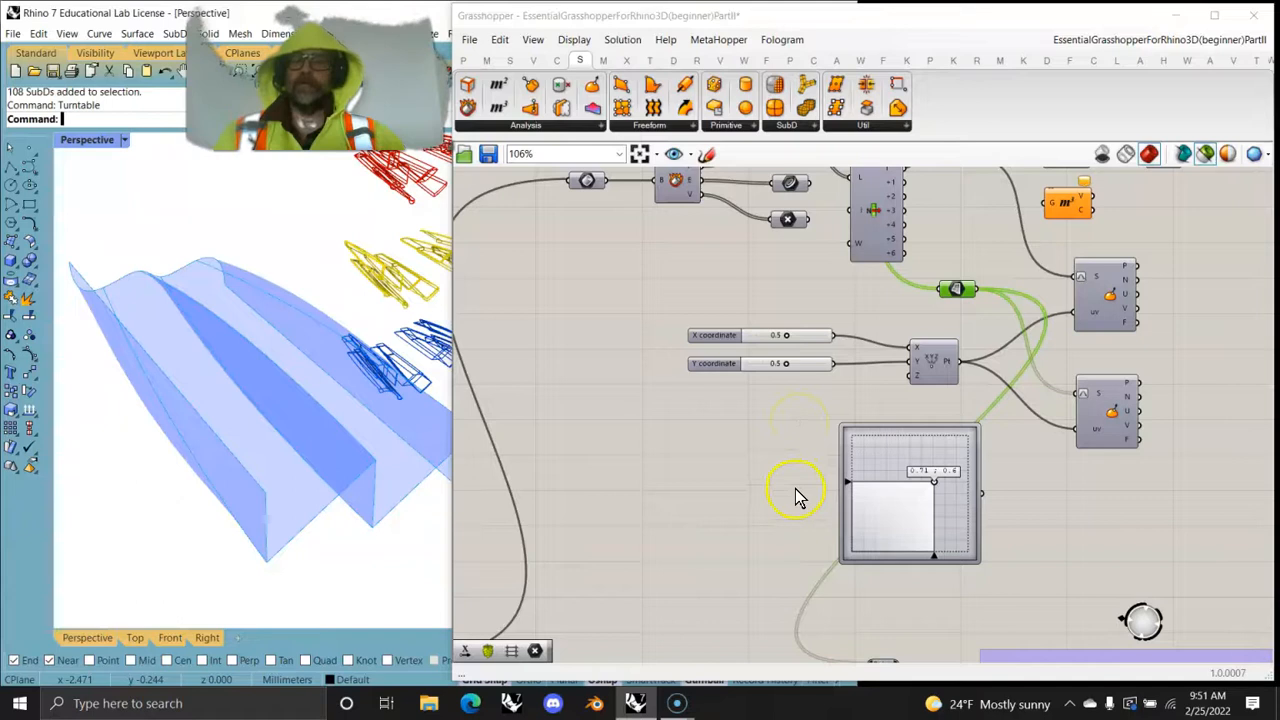
- Trace the relays into the Surface SubD Forms with Pathmapper group and preview the Divide Surface points
right_click_drag(786, 494, 614, 286)
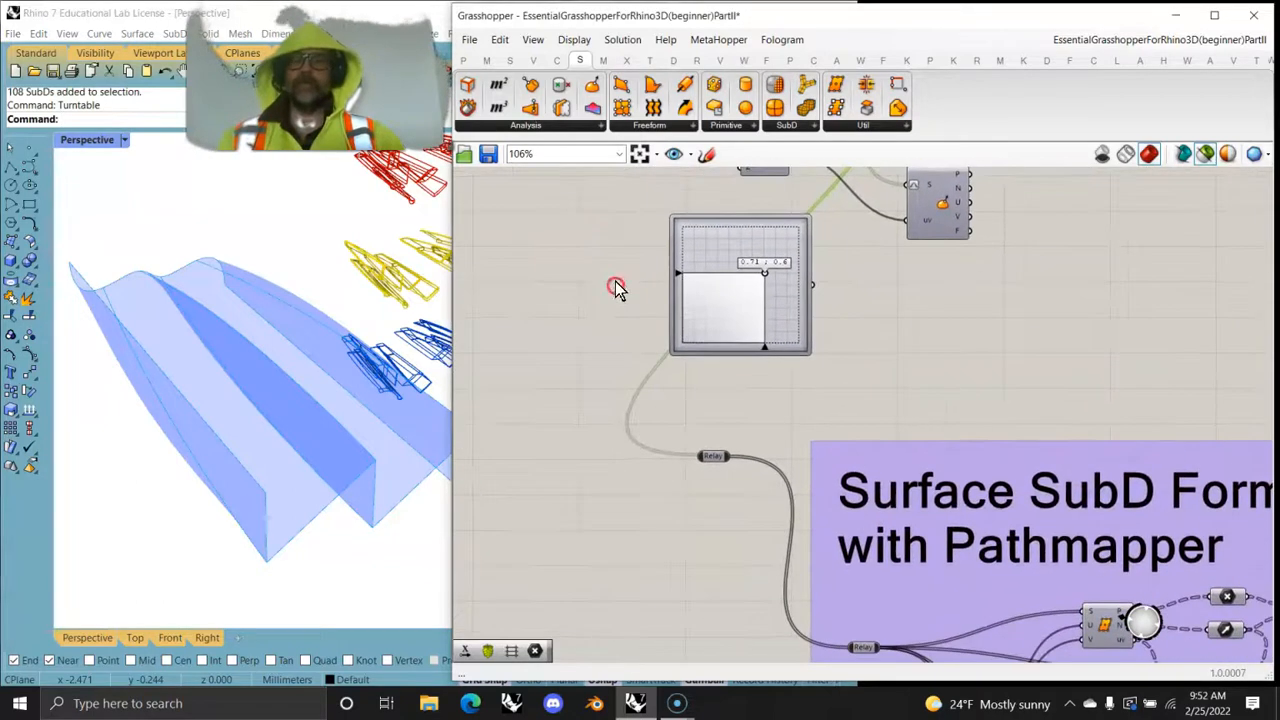
right_click_drag(278, 446, 256, 425)
right_click_drag(850, 412, 752, 163)
left_click(766, 401)
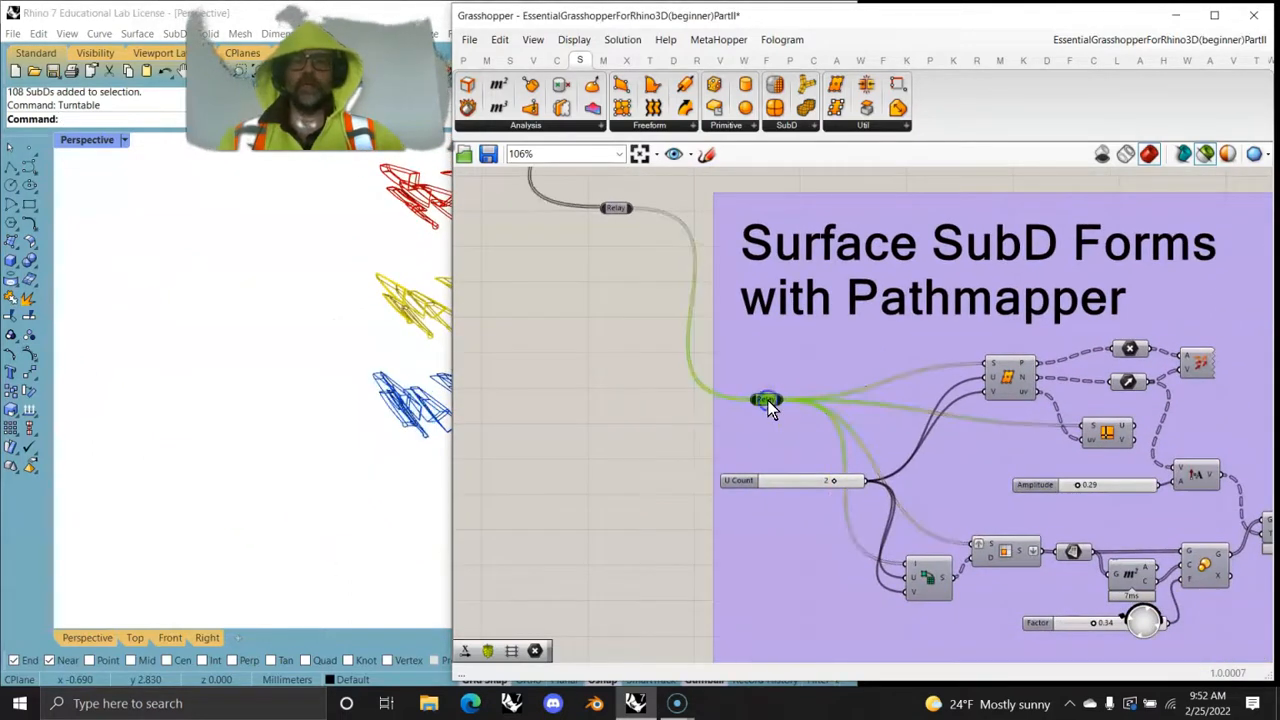
left_click(988, 373)
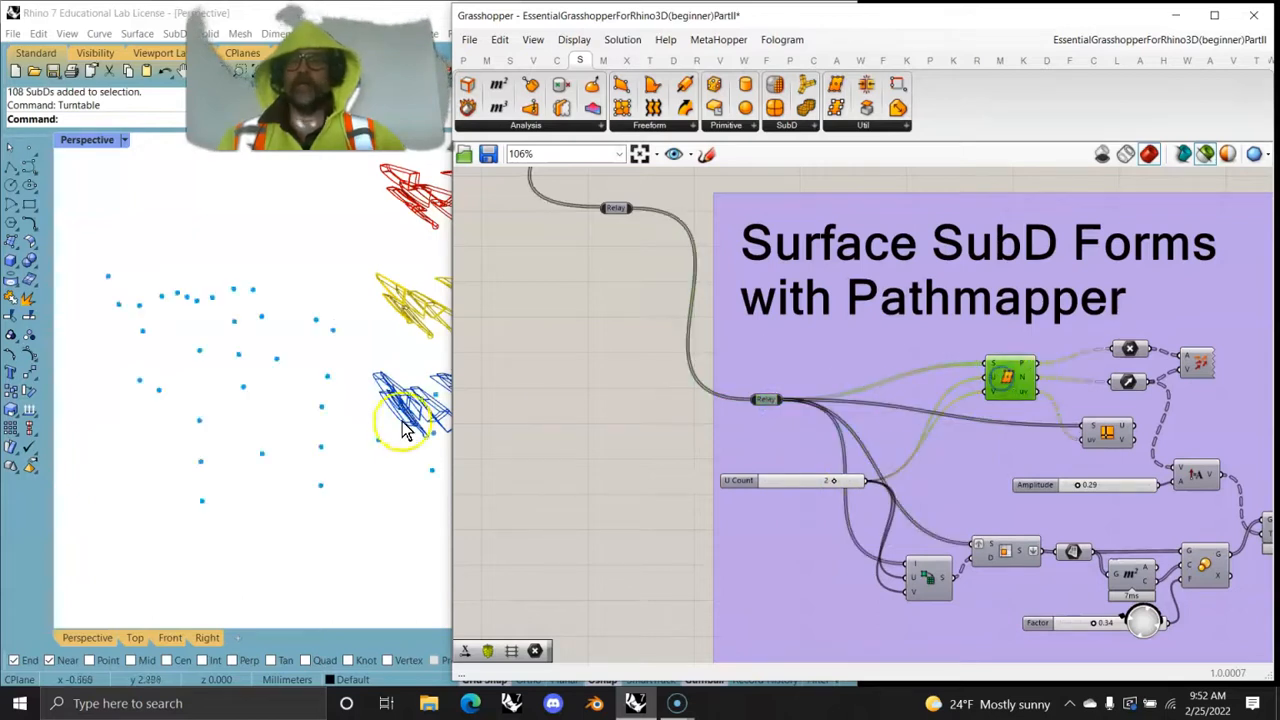
right_click_drag(318, 431, 447, 428)
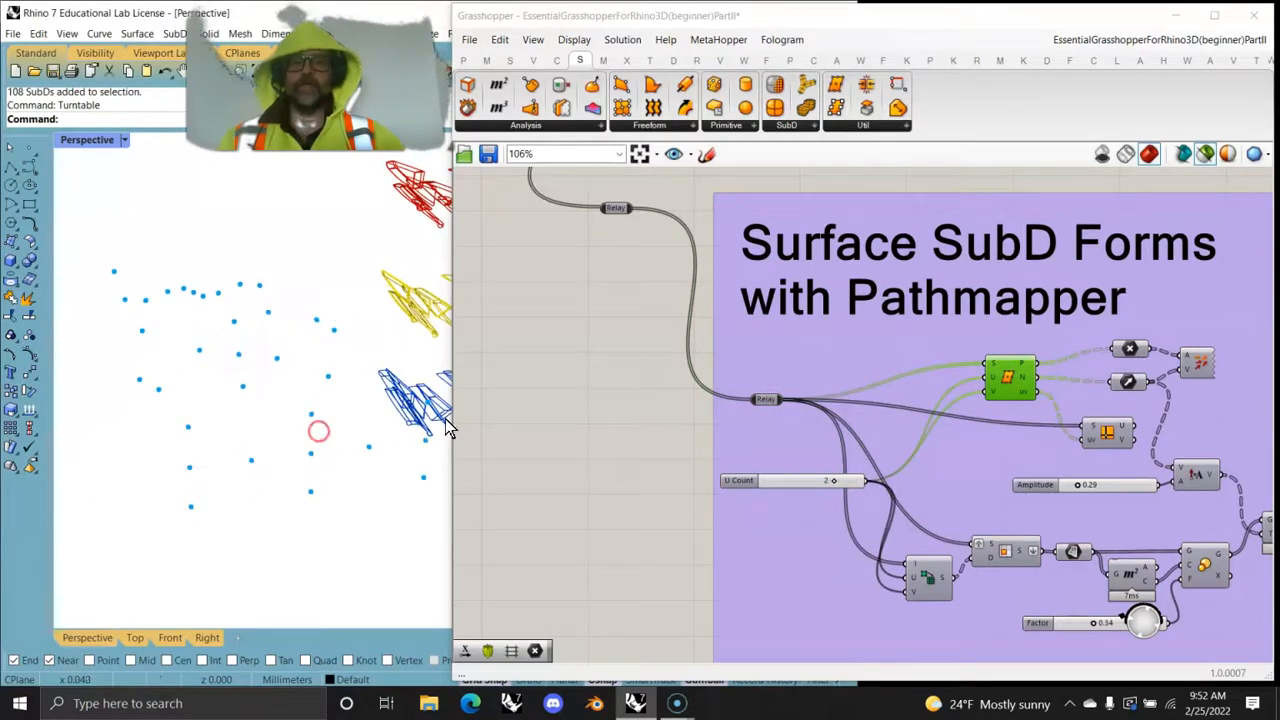
left_click(773, 399)
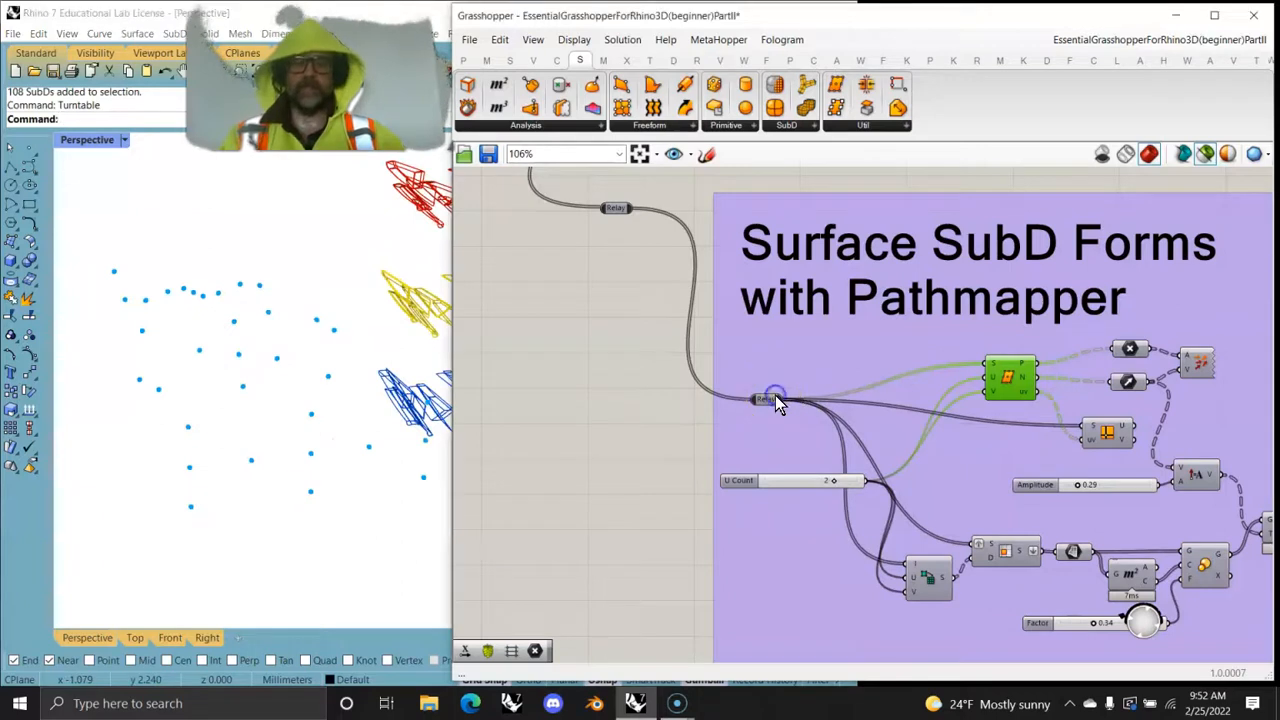
- Insert a Geometry parameter between the two relays feeding the Surface SubD Forms with Pathmapper group and preview its surface
left_click(770, 399, "shift")
left_click(617, 209)
right_click_drag(617, 209, 697, 612)
right_click_drag(785, 370, 705, 170)
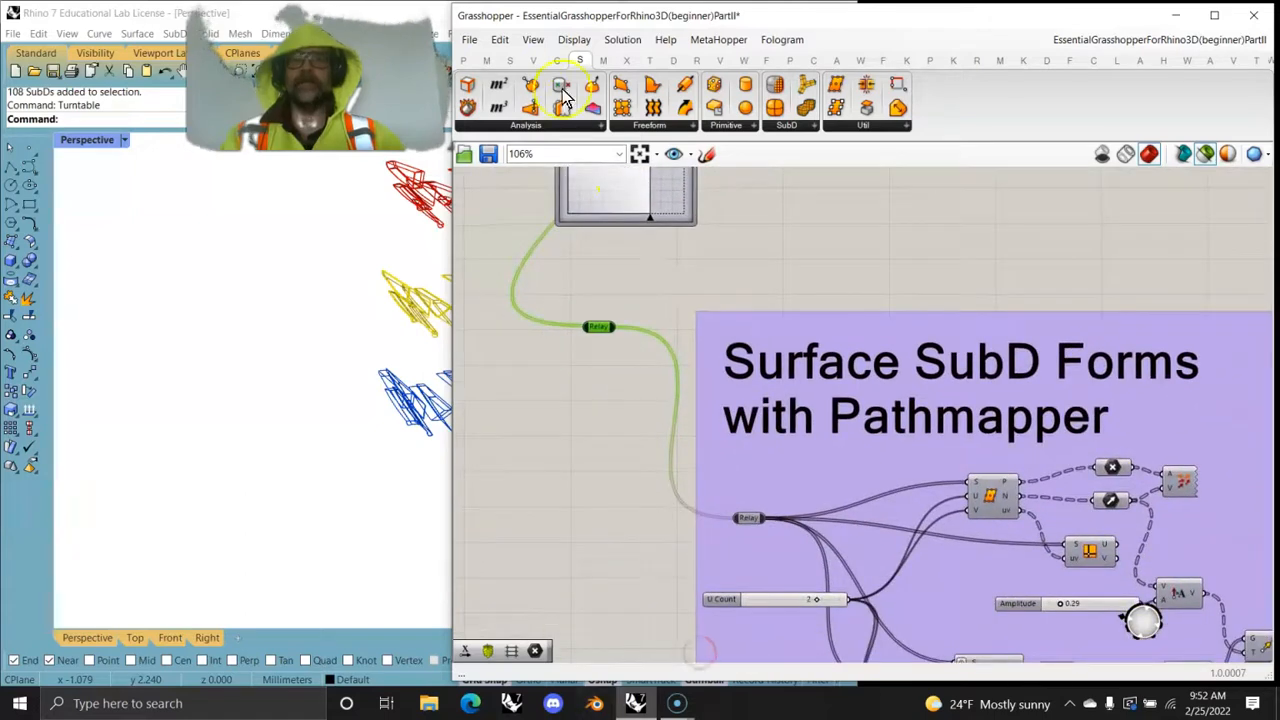
left_click(470, 61)
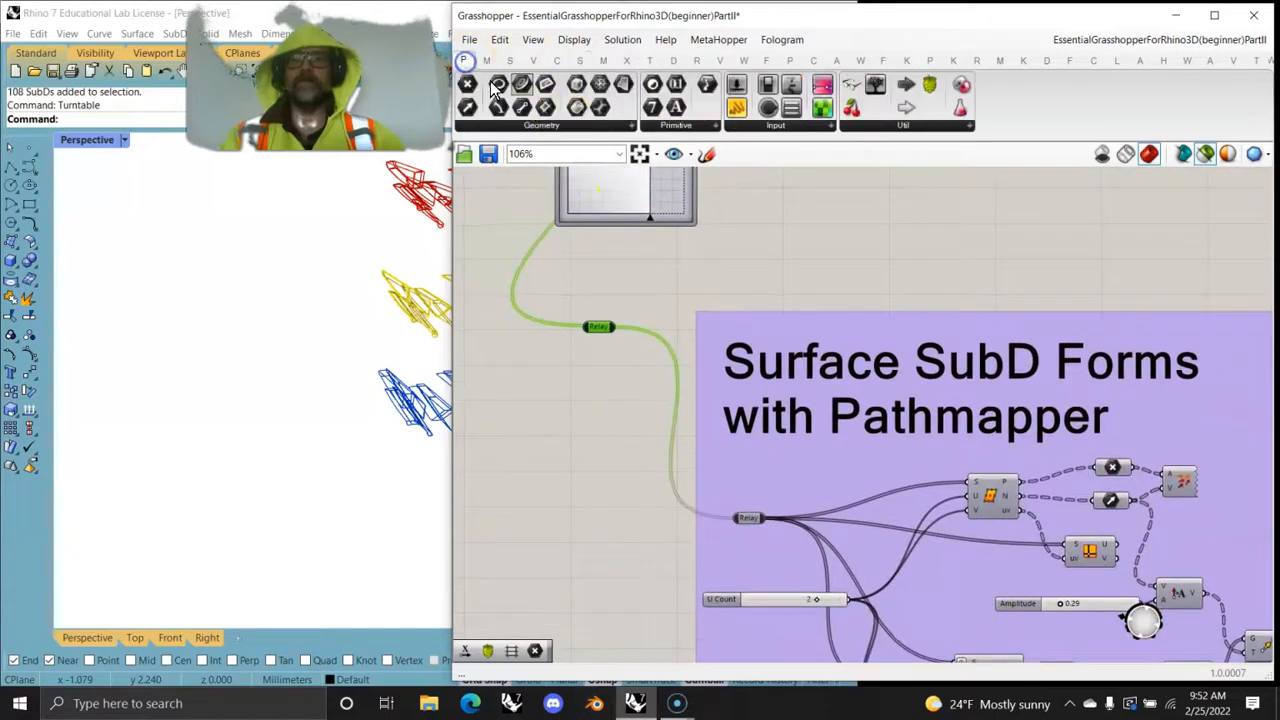
left_click(568, 122)
left_click_drag(620, 323, 615, 355)
left_click_drag(638, 533, 637, 508)
left_click_drag(612, 330, 738, 518)
left_click(632, 511)
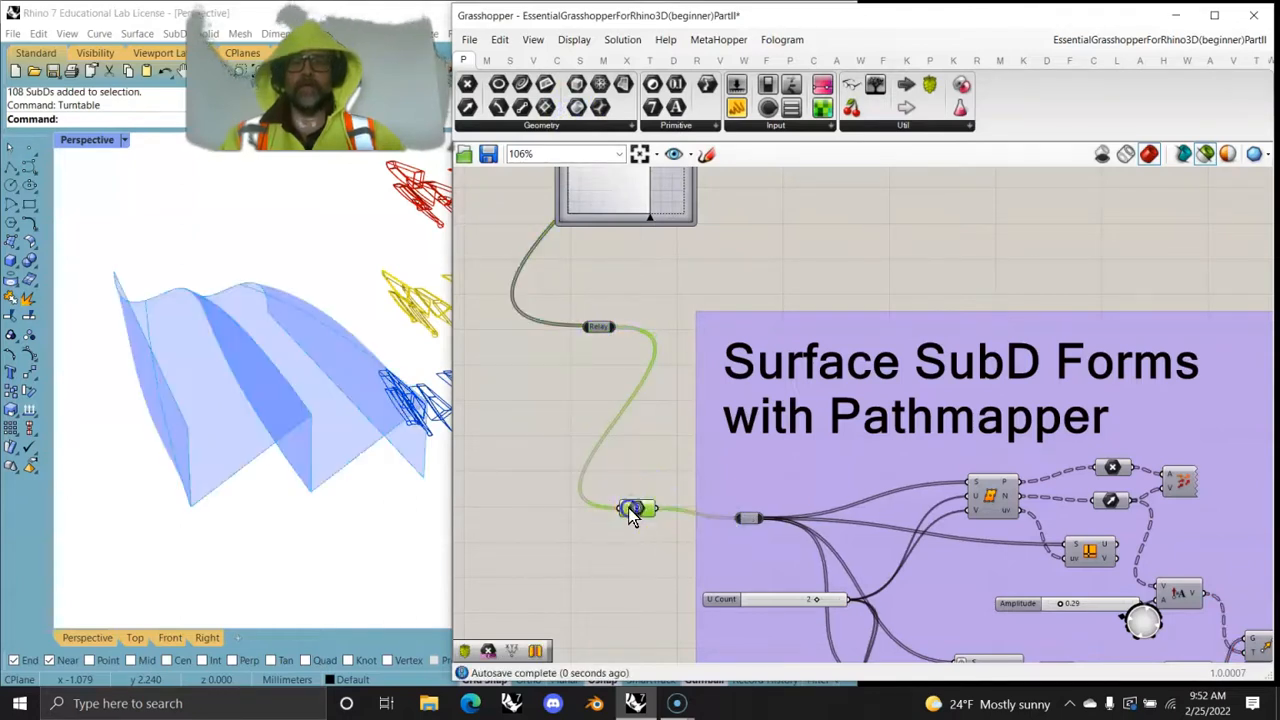
- Preview the source geometry with Divide Surface and place a utility component on the empty canvas that labels components with their names
left_click(995, 503, "shift")
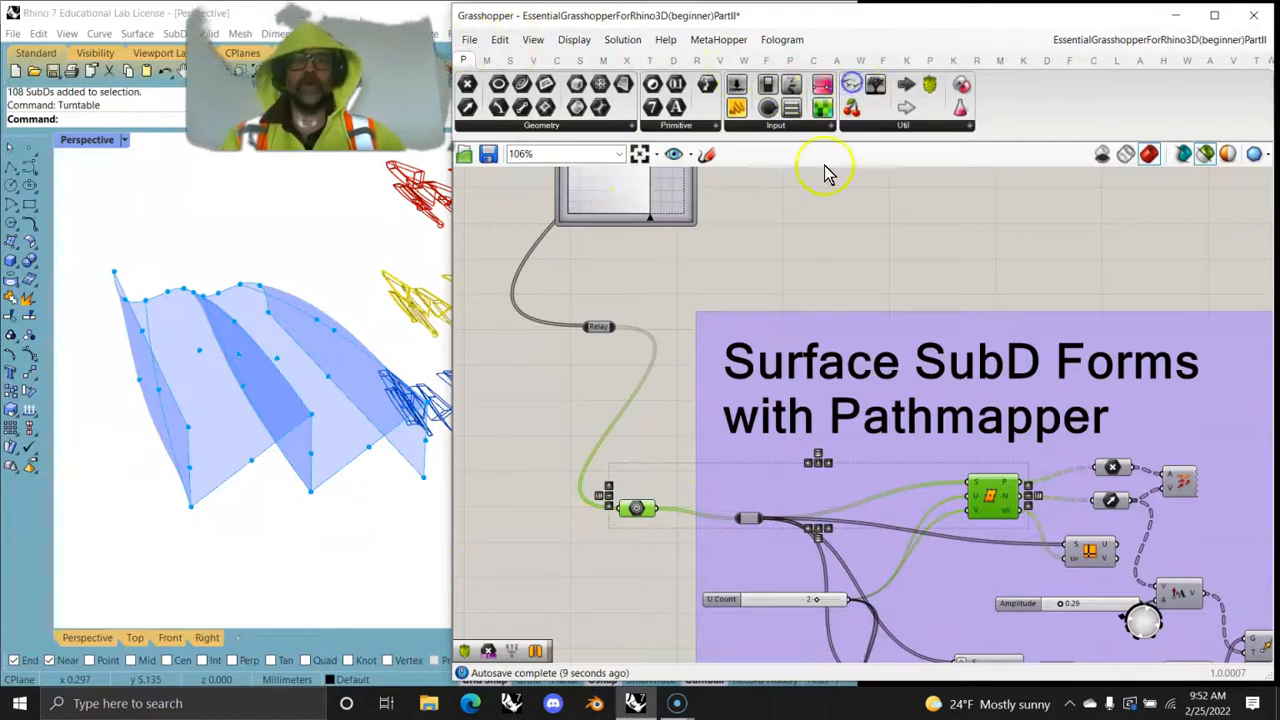
left_click(805, 228)
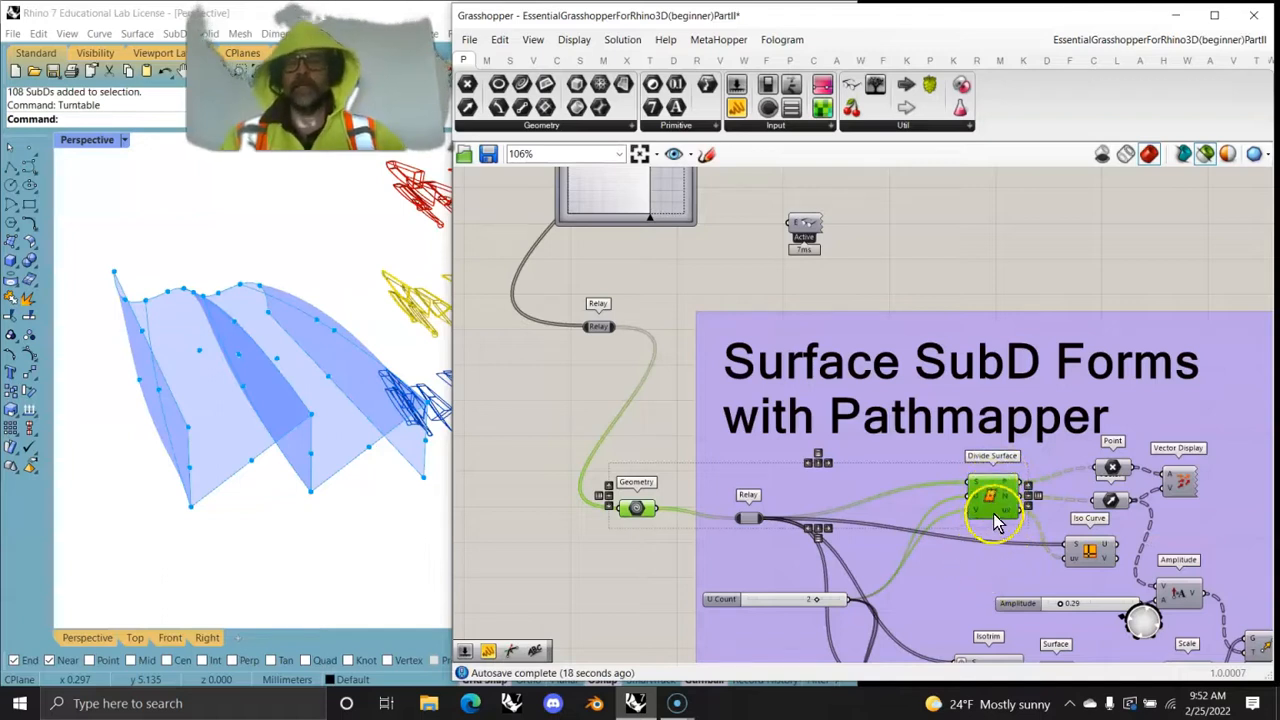
- Preview the Iso Curve component's curves together with the source geometry and the Divide Surface points
right_click_drag(964, 552, 807, 421)
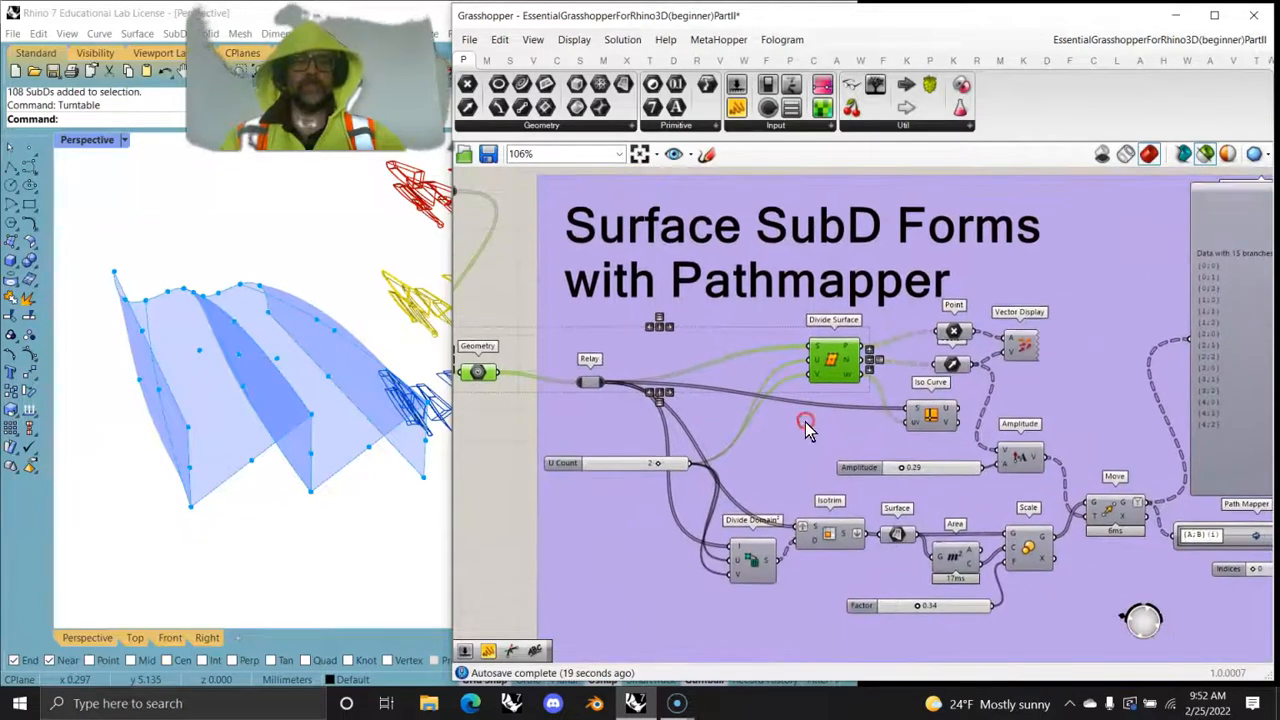
left_click(930, 418)
right_click_drag(376, 482, 314, 466)
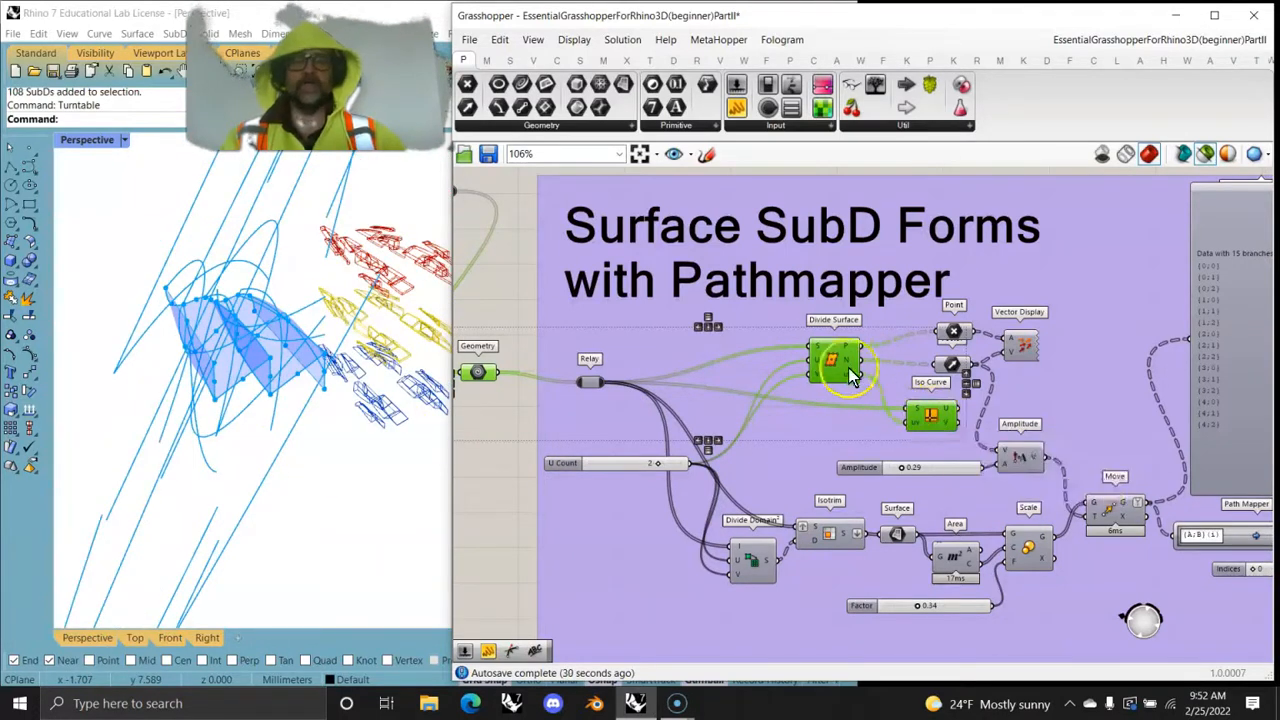
left_click(938, 418, "ctrl")
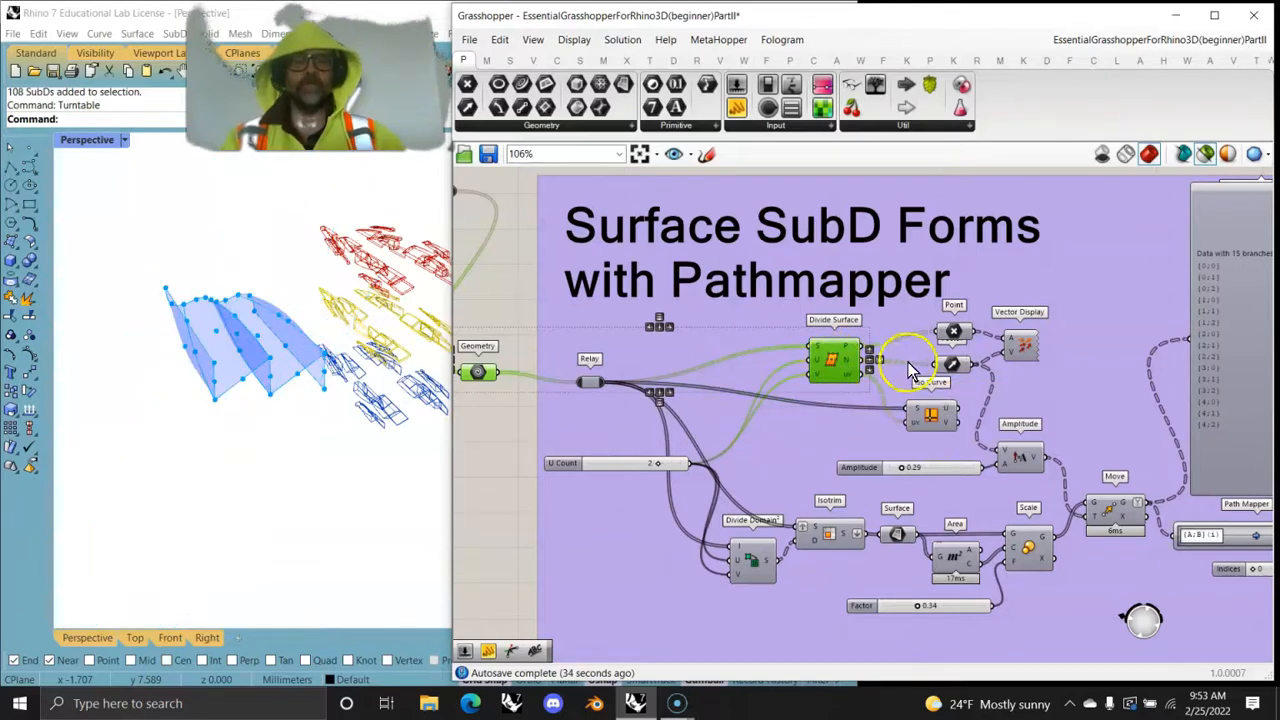
- Preview the surface normals by highlighting the Point and Vector parameters and the Vector Display component
left_click(955, 337, "shift")
left_click(958, 370, "shift")
left_click(1008, 355, "shift")
mouse_move(286, 409)
right_mouse_down()
mouse_move(368, 522)
mouse_move(236, 540)
mouse_move(171, 416)
mouse_move(332, 430)
mouse_move(266, 414)
right_mouse_up()
right_click_drag(760, 470, 906, 420)
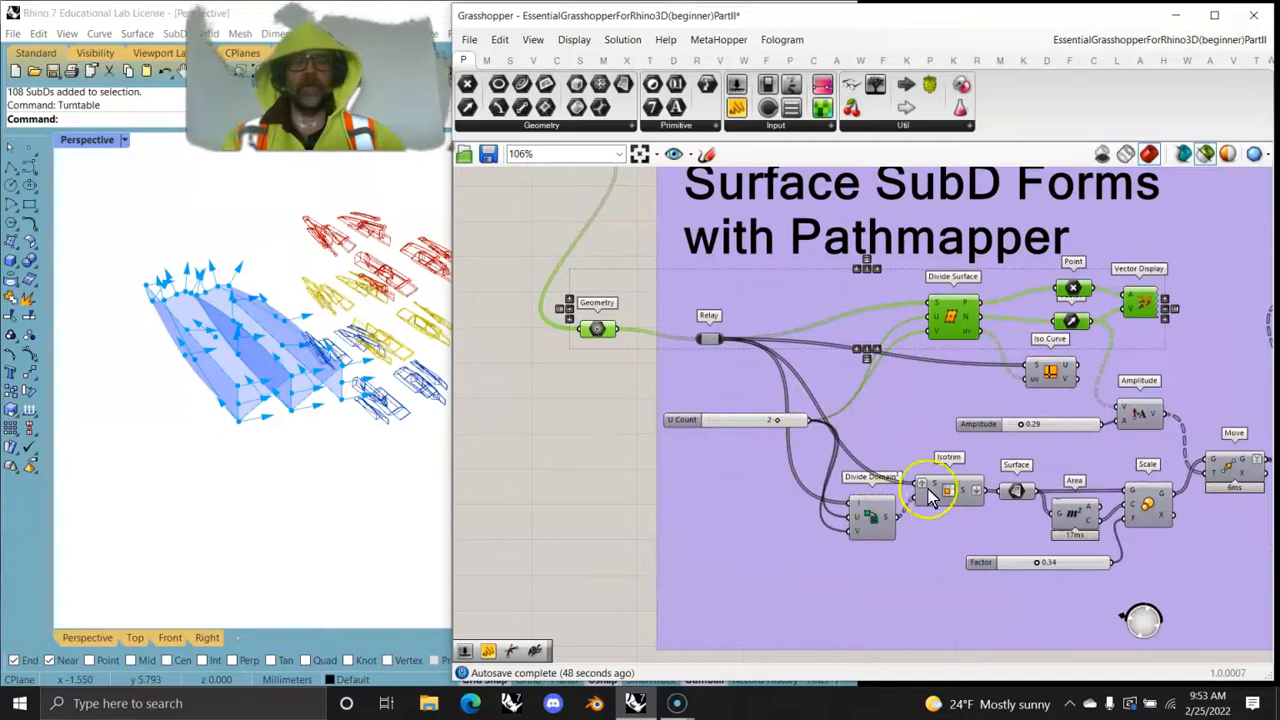
- Follow the surface subdivision through Divide Domain², Isotrim and the Surface parameter, previewing it against the source geometry
left_click(873, 520)
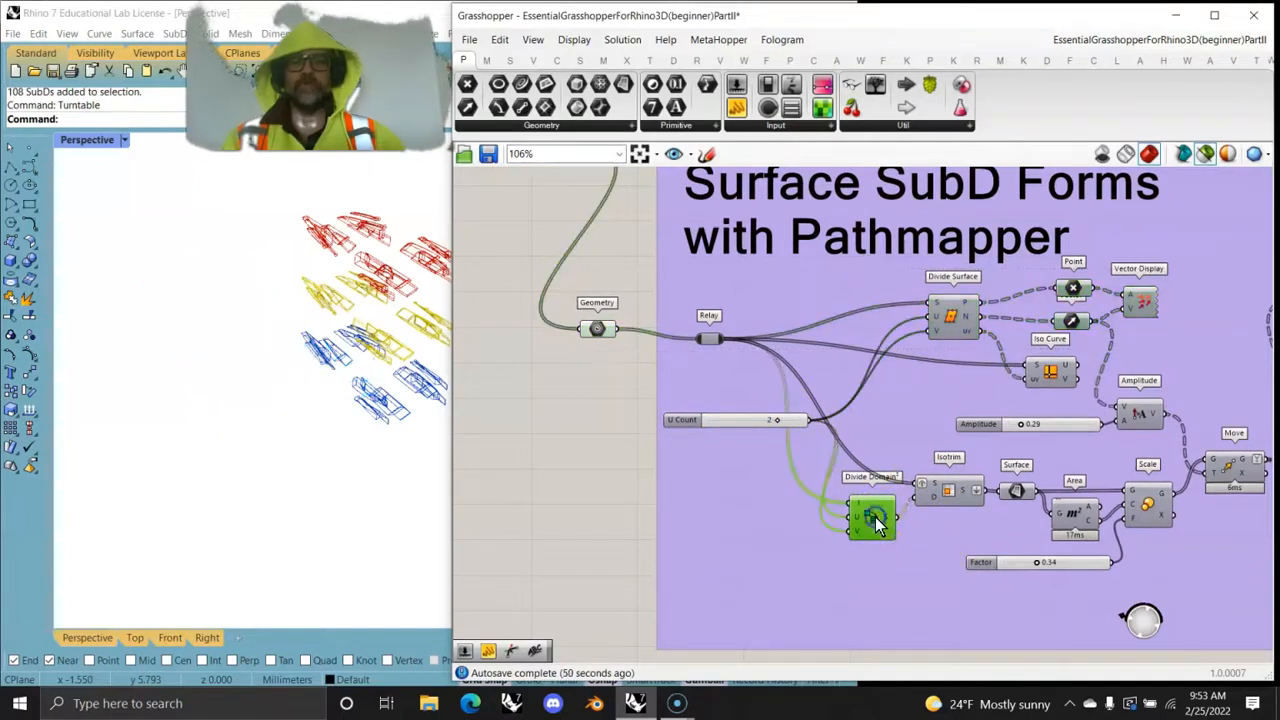
left_click(598, 329, "shift")
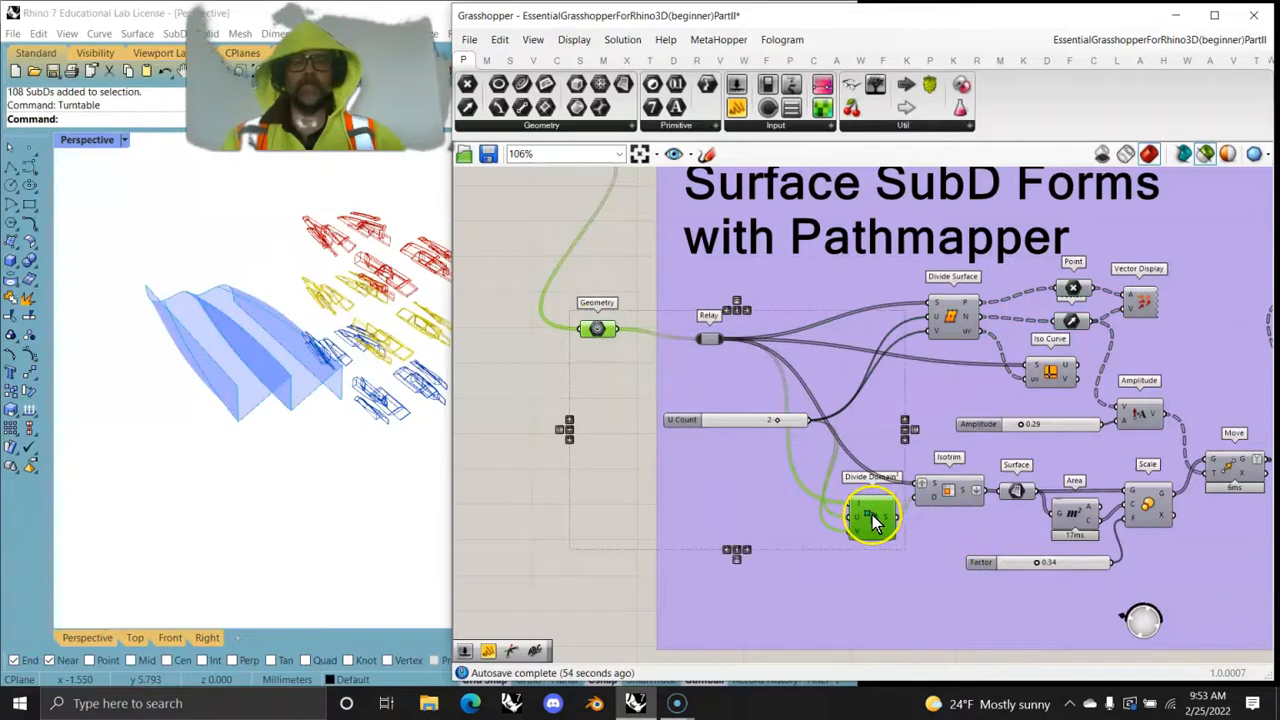
left_click(950, 492, "shift")
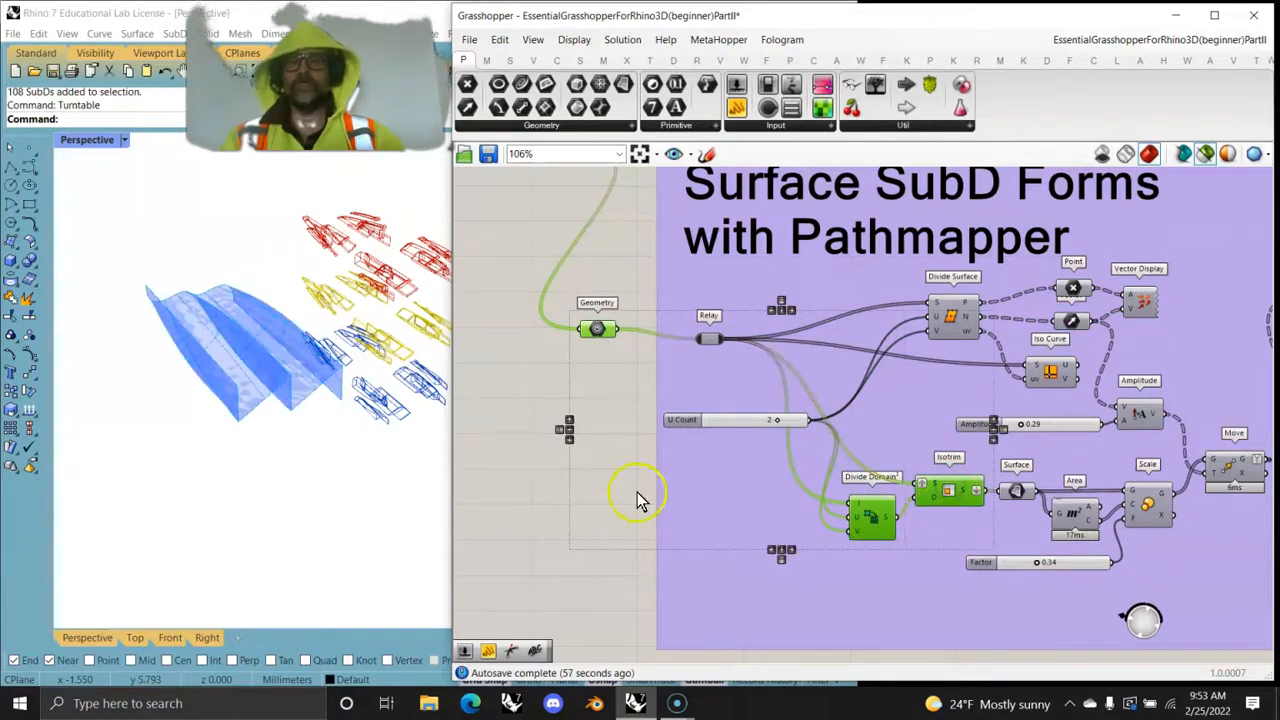
left_click(1018, 495)
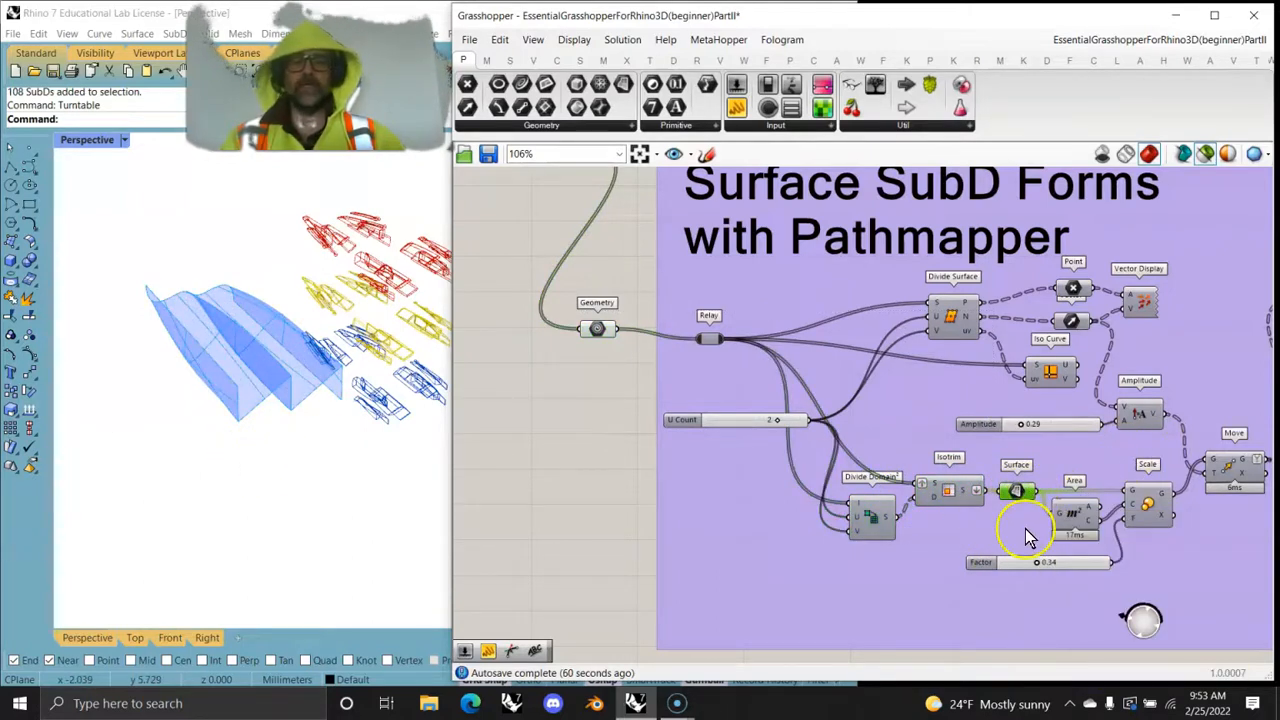
- Preview the subsurface area centroids, the scaled surfaces and the moved copies using the Area, Scale and Move components
scroll(1027, 537, "up", 3)
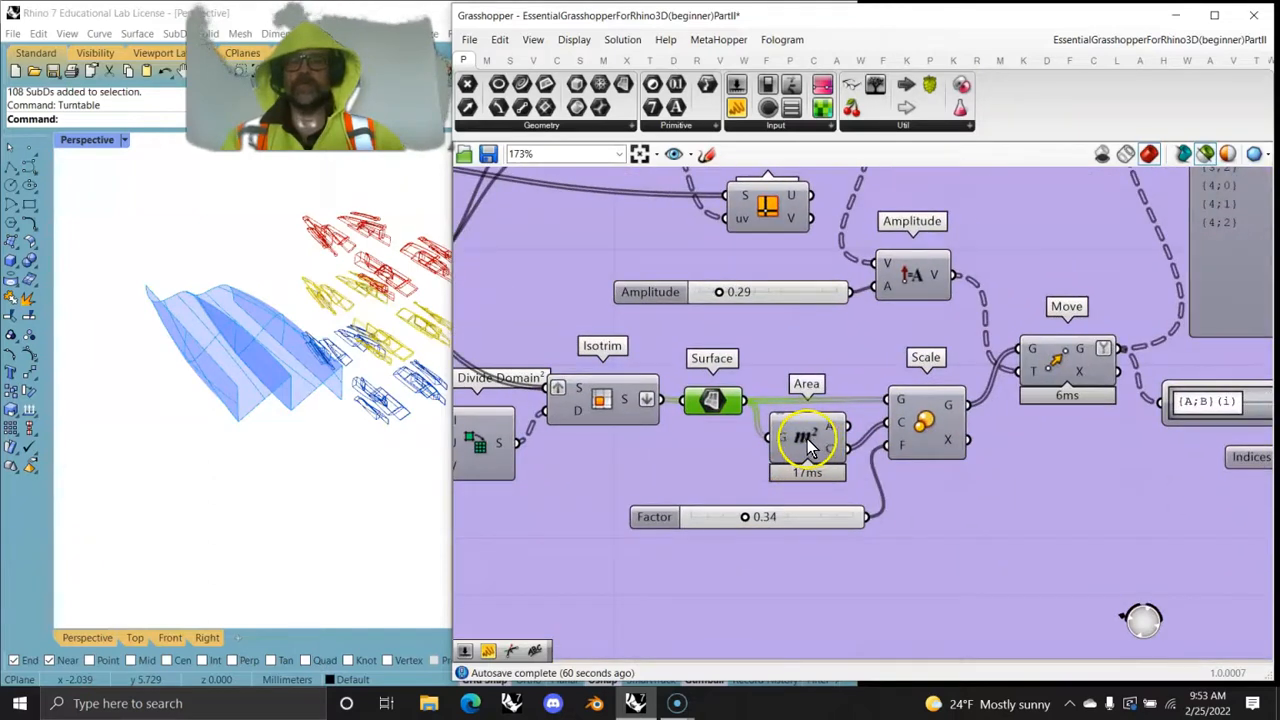
left_click(806, 447, "shift")
right_click_drag(243, 409, 279, 442)
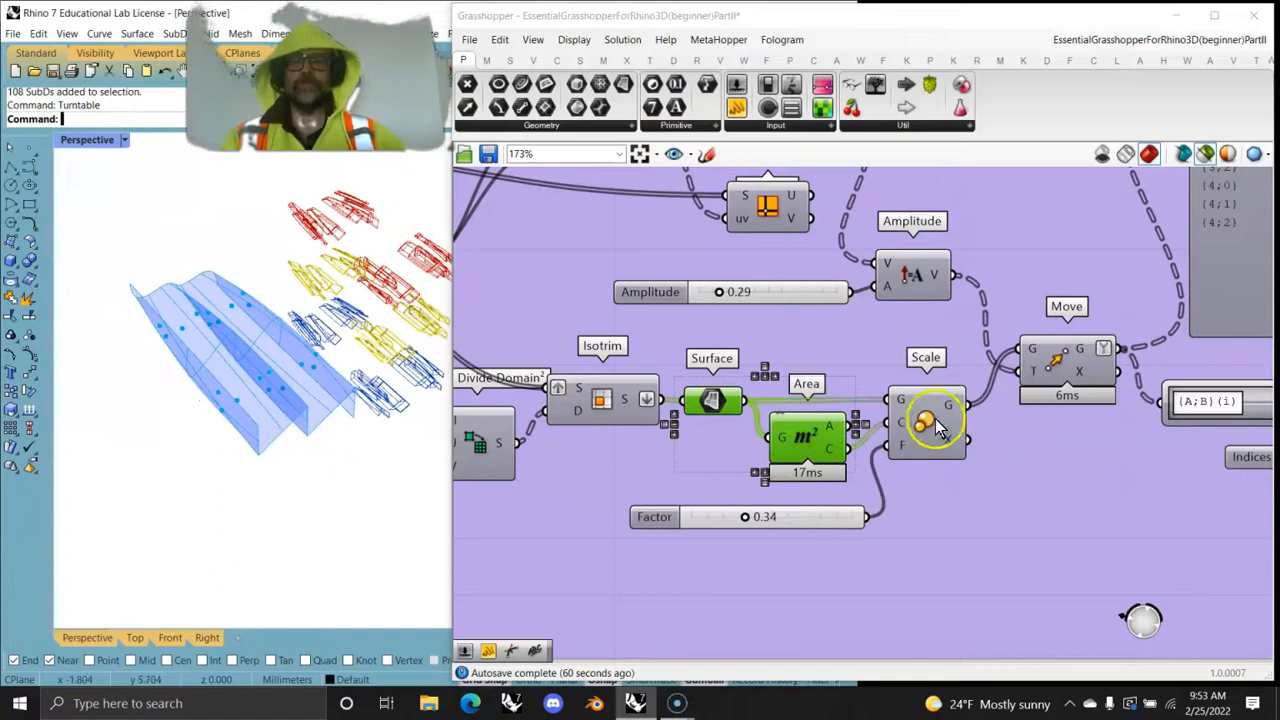
left_click(938, 425, "shift")
mouse_move(318, 312)
right_mouse_down()
mouse_move(337, 383)
mouse_move(319, 337)
right_mouse_up()
left_click(1063, 370, "shift")
right_click_drag(220, 445, 186, 414)
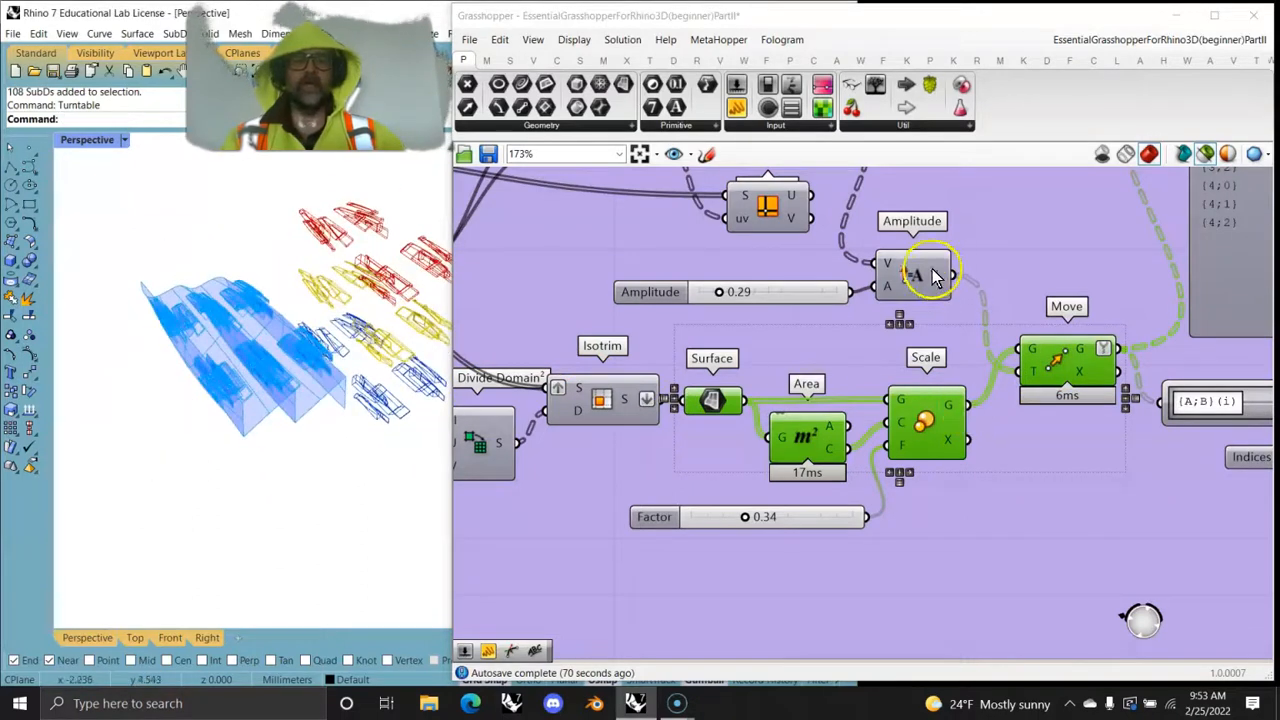
- Set the Amplitude slider that controls the Move distance to 0.50
left_click(720, 294)
left_click_drag(740, 298, 733, 300)
right_click_drag(814, 285, 912, 547)
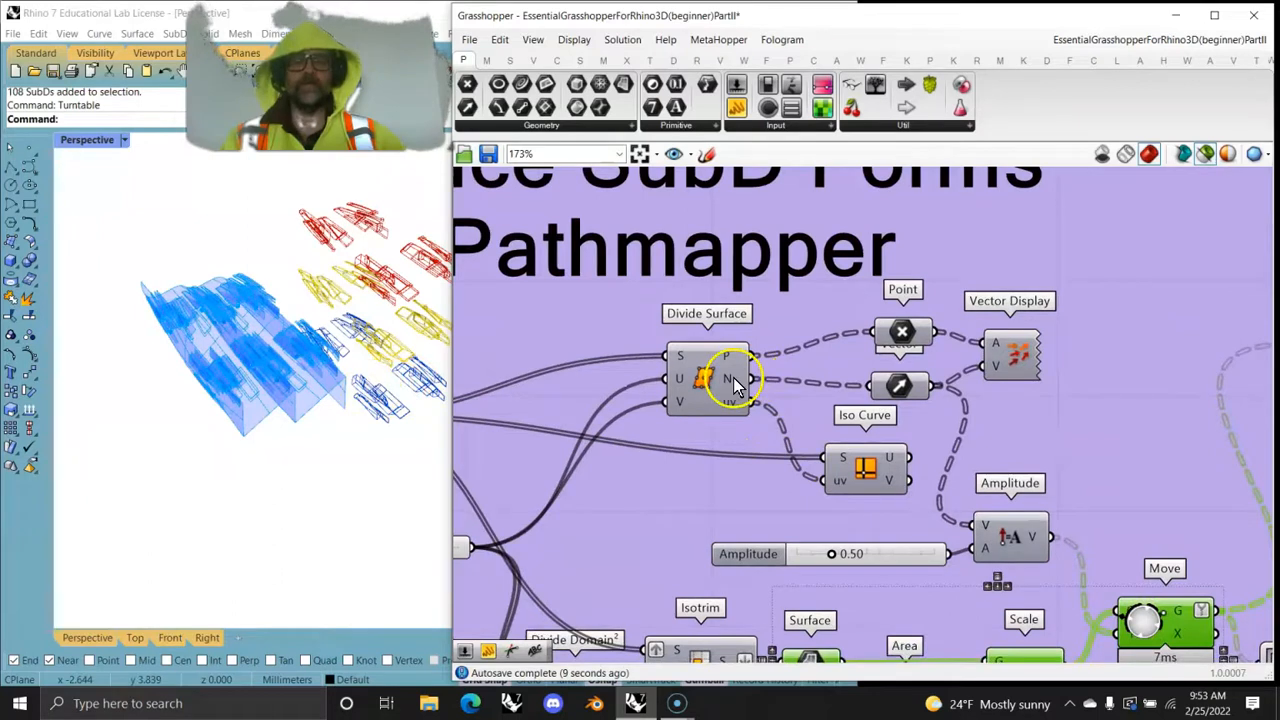
- Inspect the Move output's data tree and the Path Mapper's source and target expressions, leaving its editor without changes
right_click_drag(1033, 540, 834, 334)
right_click_drag(1020, 480, 786, 625)
scroll(785, 616, "down", 1)
right_click_drag(891, 411, 862, 447)
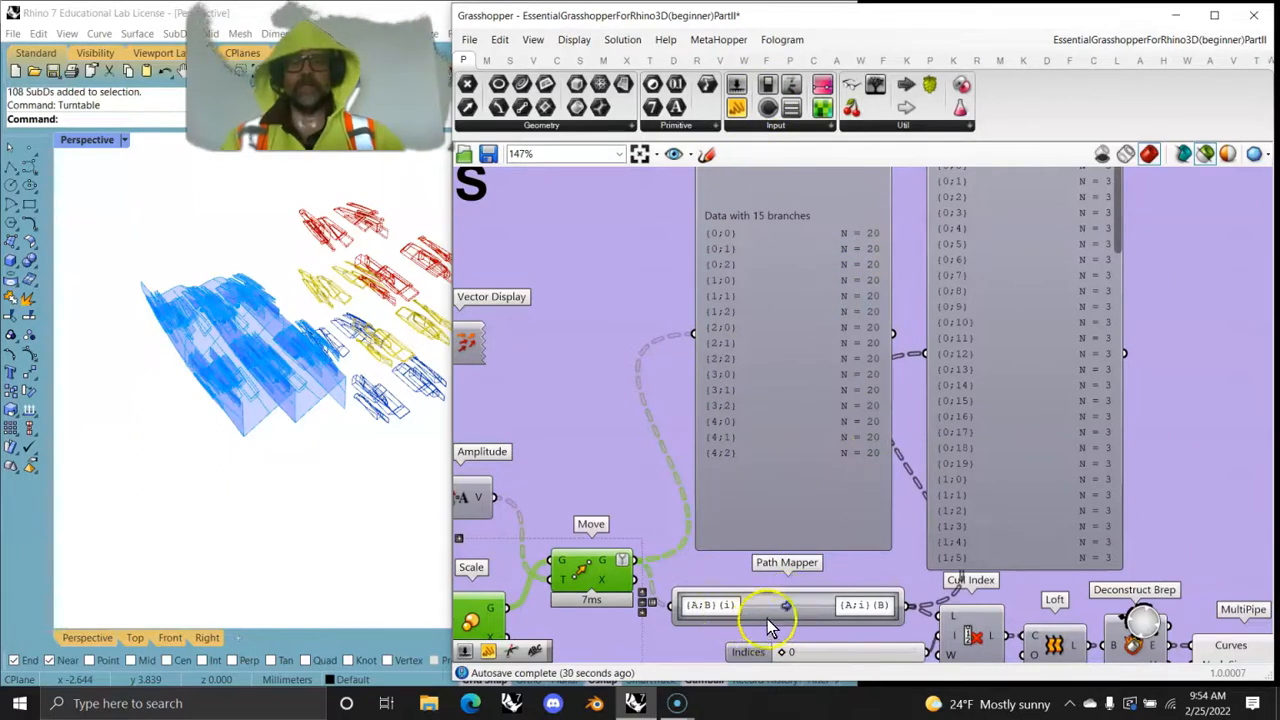
double_click(777, 606)
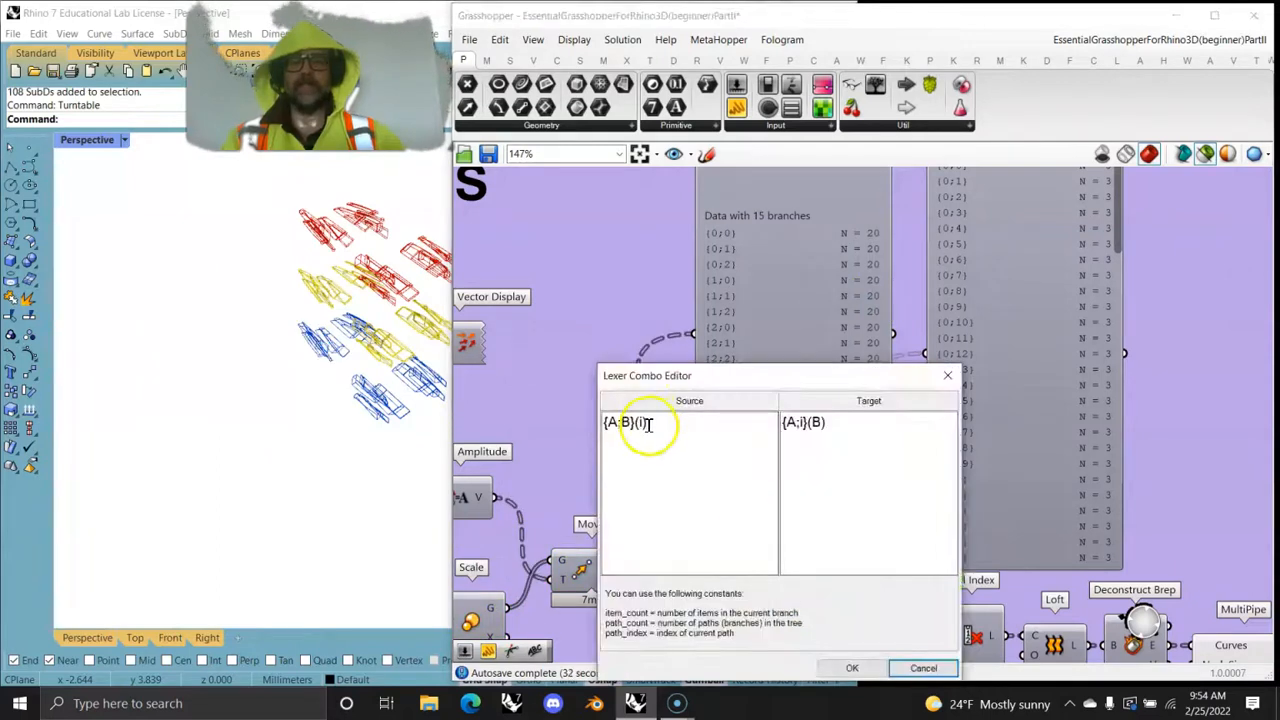
left_click(949, 377)
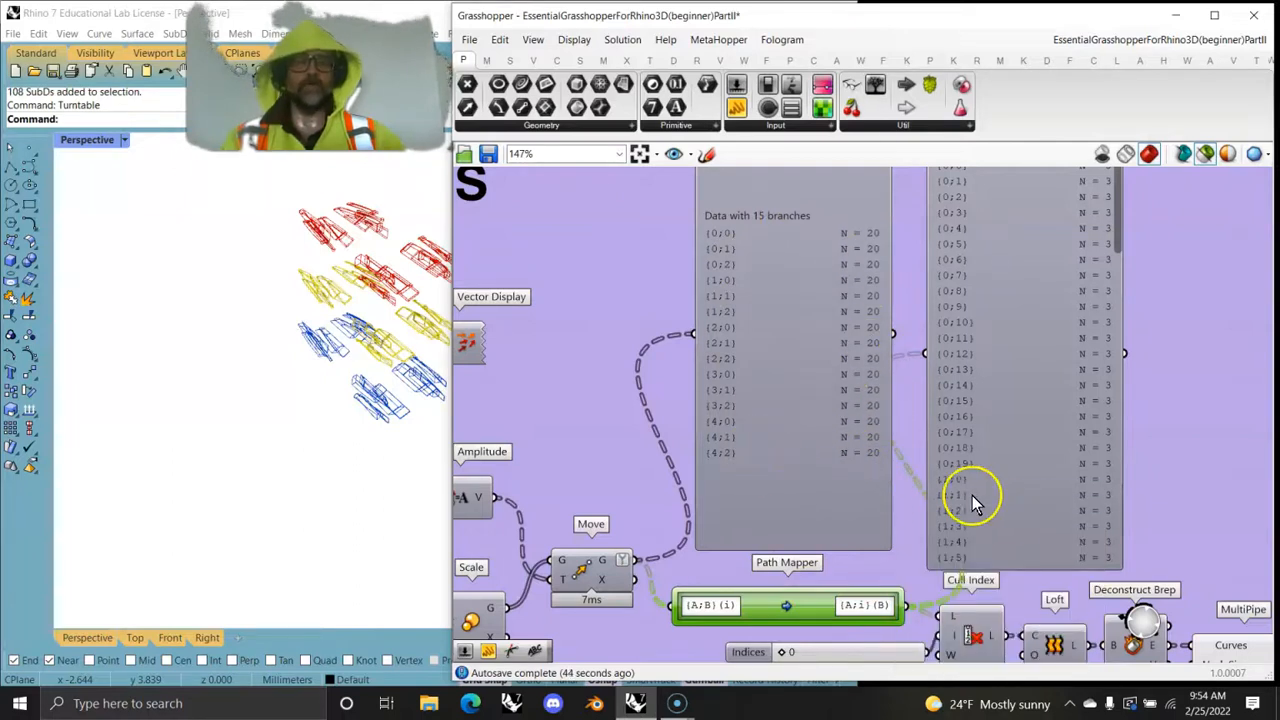
- Examine the remapped data tree and the Cull Index inputs downstream of the Path Mapper
left_click_drag(1025, 451, 1033, 445)
right_click_drag(1046, 484, 922, 300)
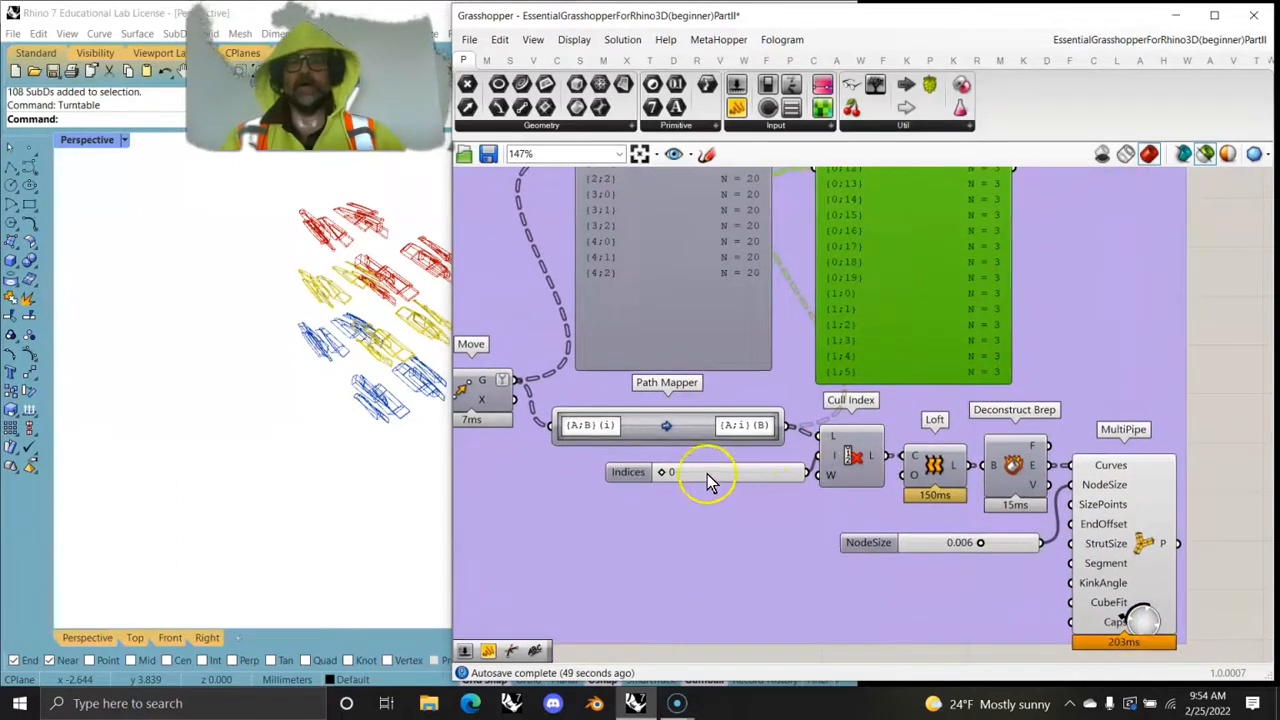
right_click_drag(894, 346, 806, 451)
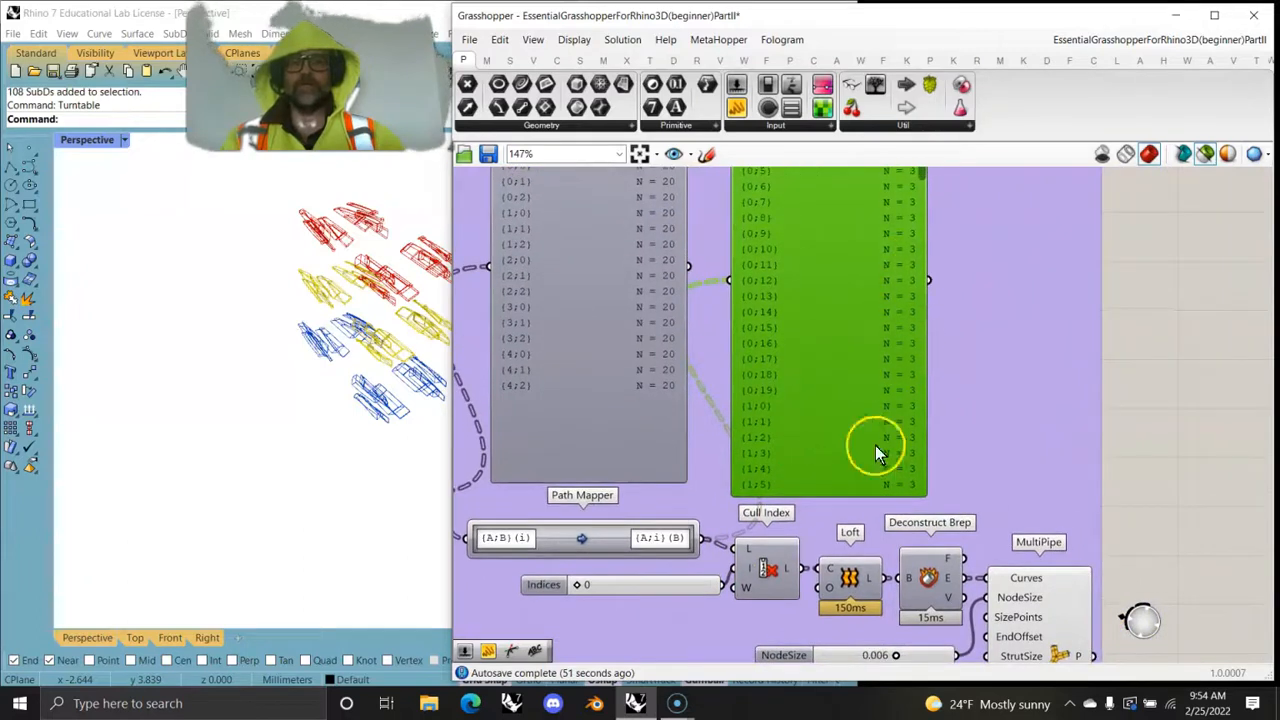
- Preview the lofted forms from the Loft component and inspect them up close in the Perspective view
left_click(848, 582)
scroll(300, 366, "up", 5)
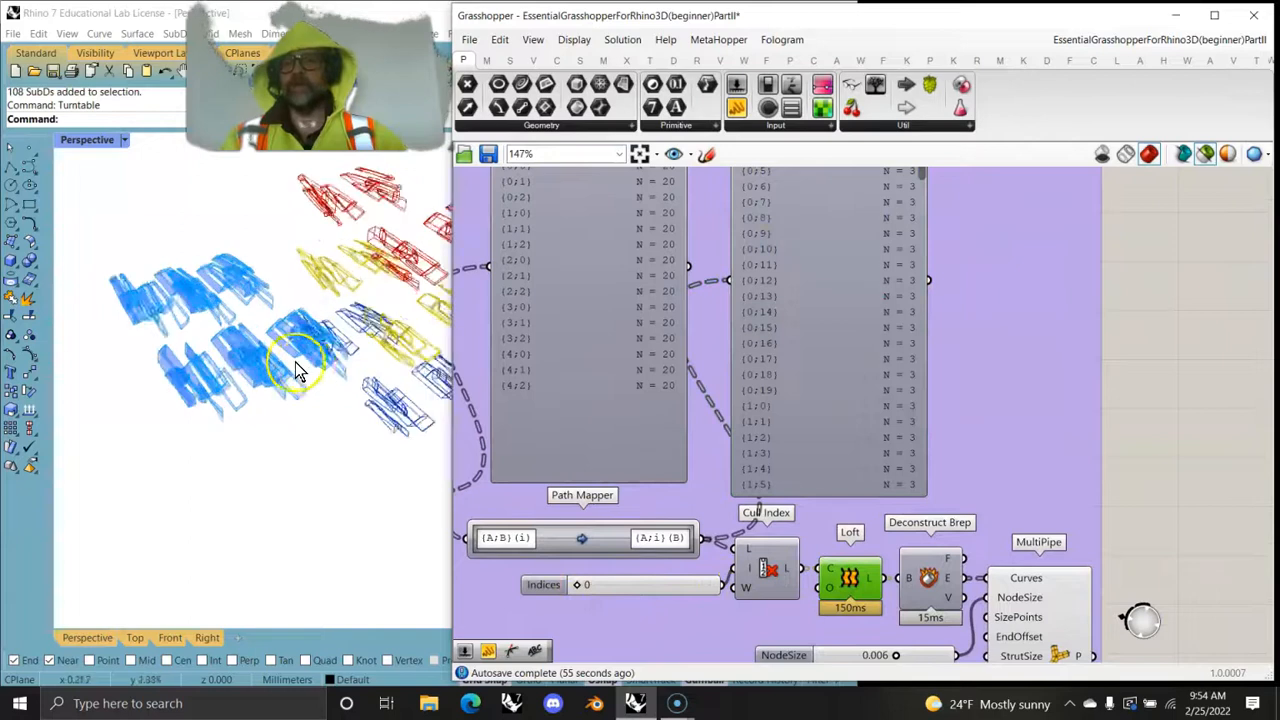
scroll(263, 437, "down", 5)
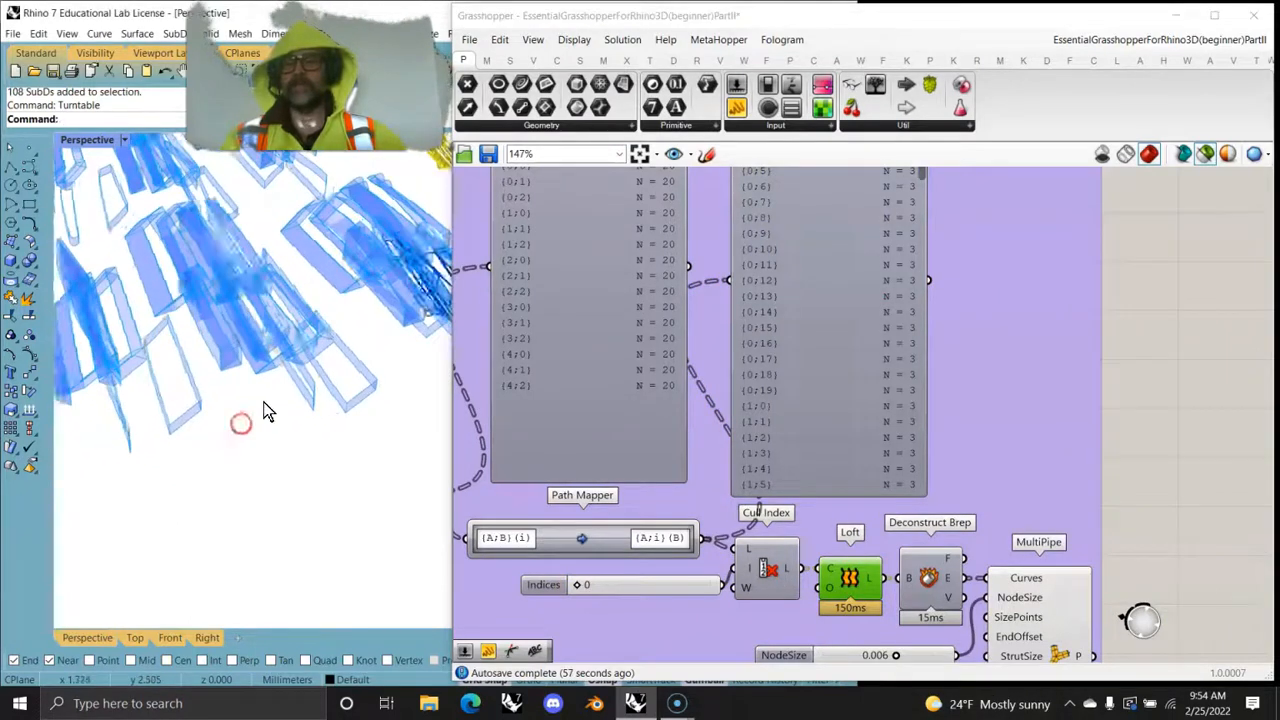
- Preview the MultiPipe output and inspect its piped frames in the Perspective view beside the red, yellow and blue copies
left_click_drag(583, 588, 712, 587)
left_click_drag(565, 601, 583, 593)
right_click_drag(426, 485, 348, 426)
right_click_drag(947, 571, 818, 362)
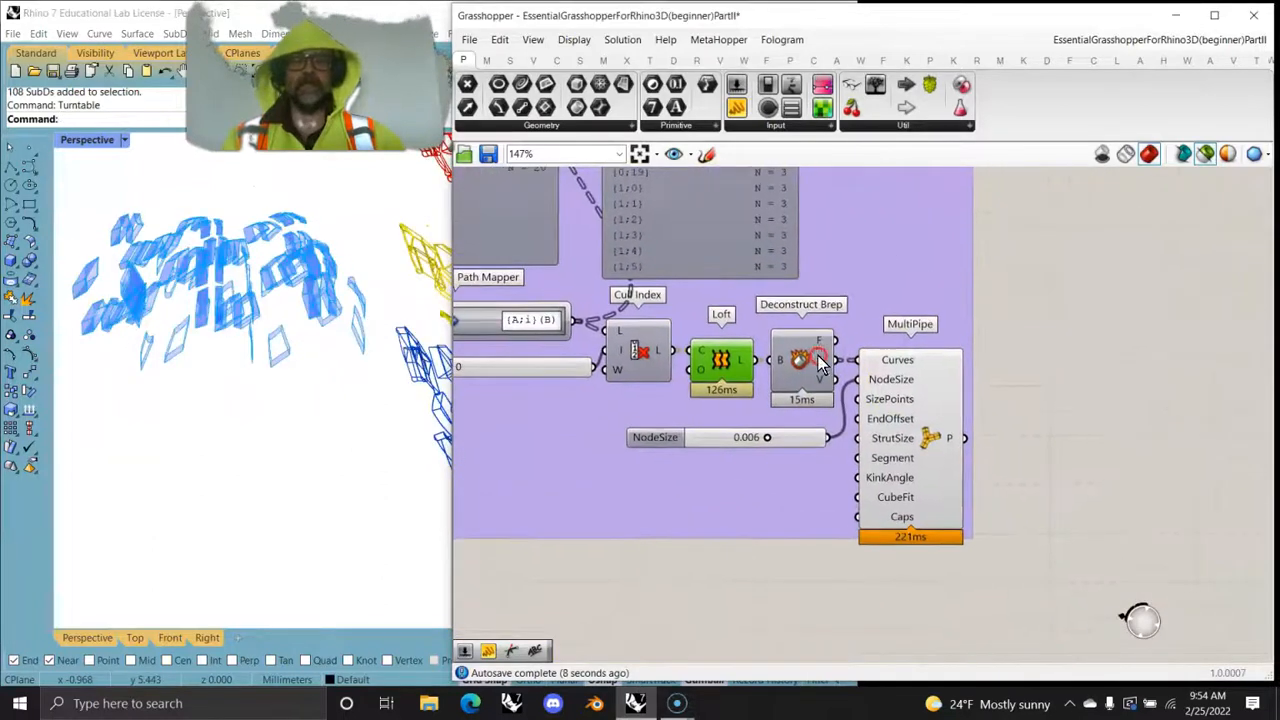
left_click(913, 386)
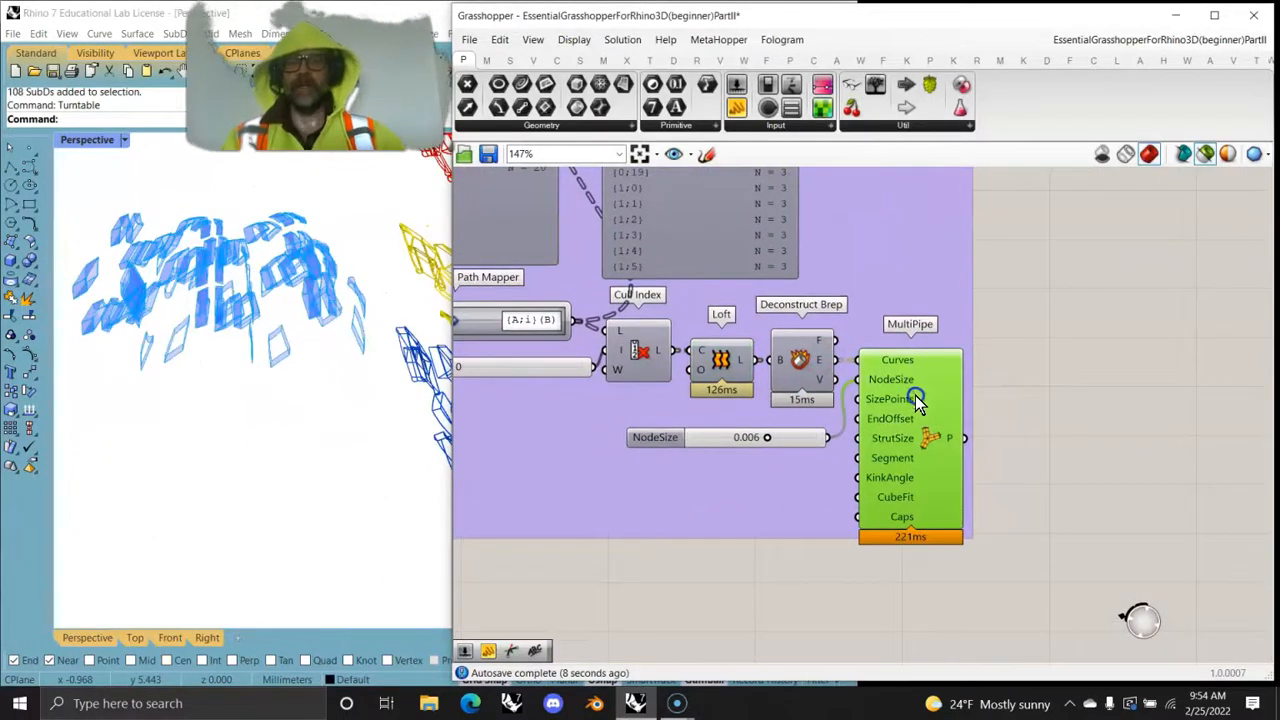
left_click(409, 368)
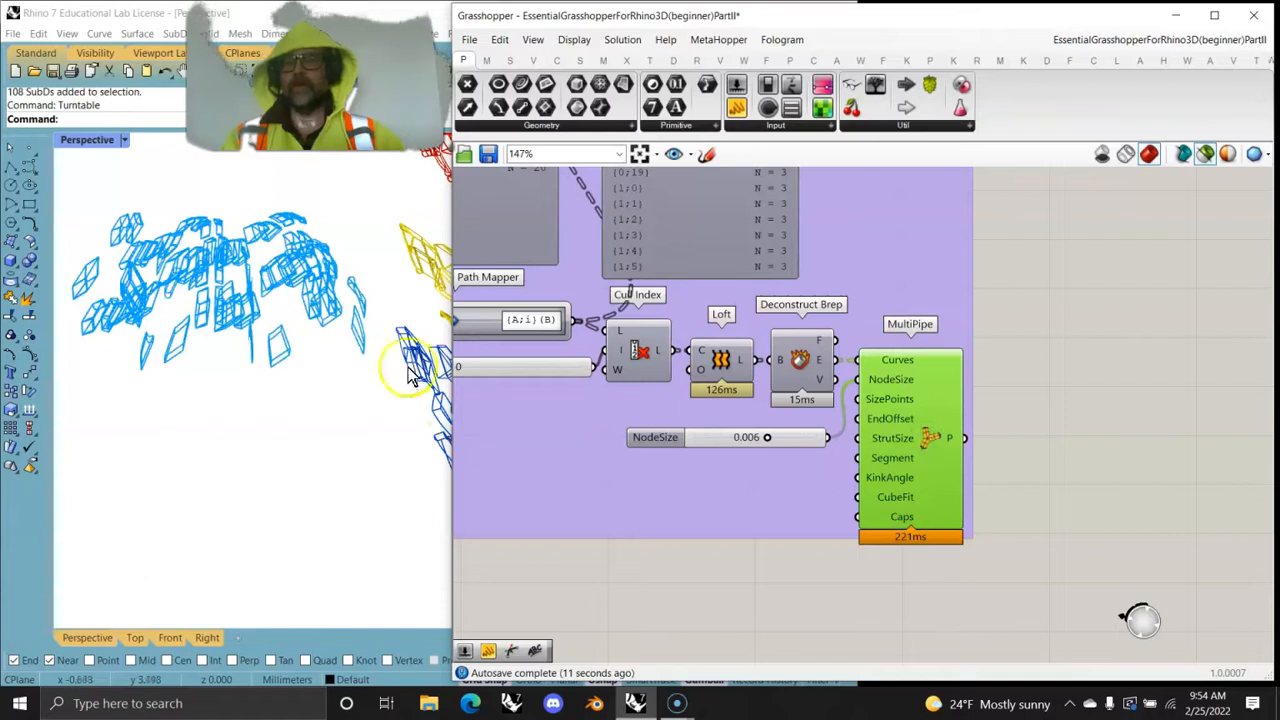
left_click(234, 394)
scroll(250, 330, "up", 10)
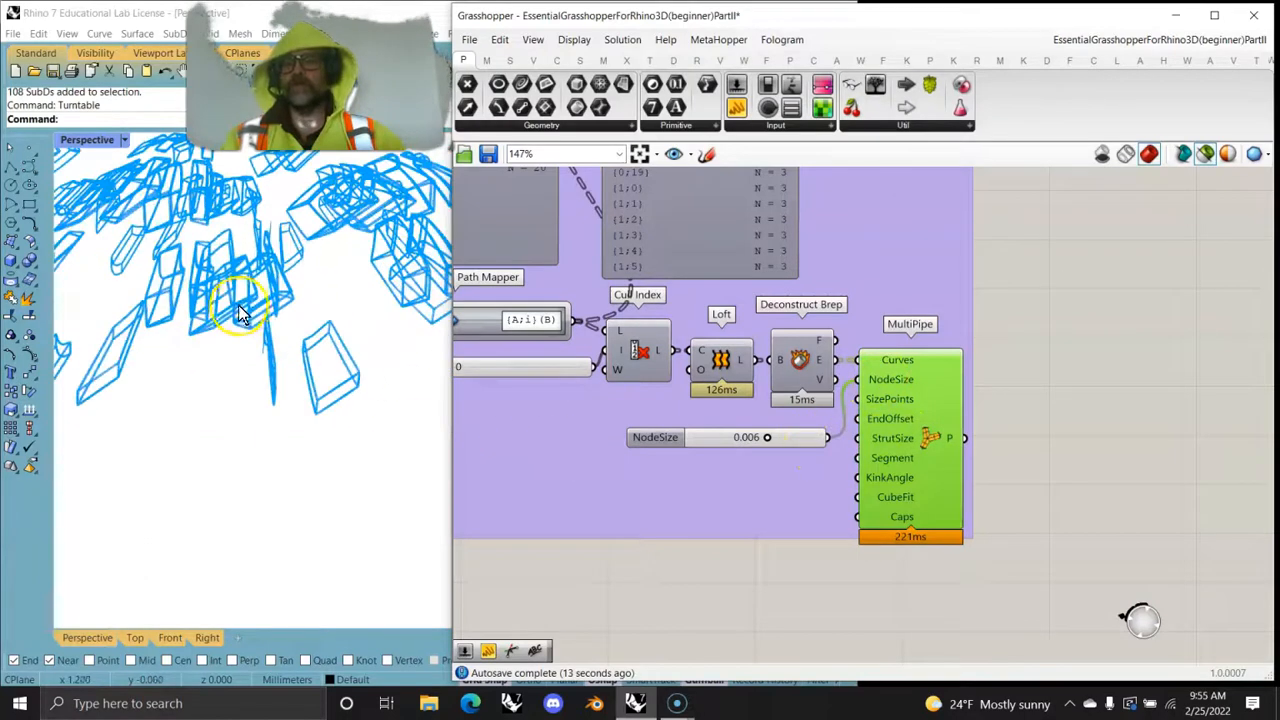
scroll(290, 337, "down", 10)
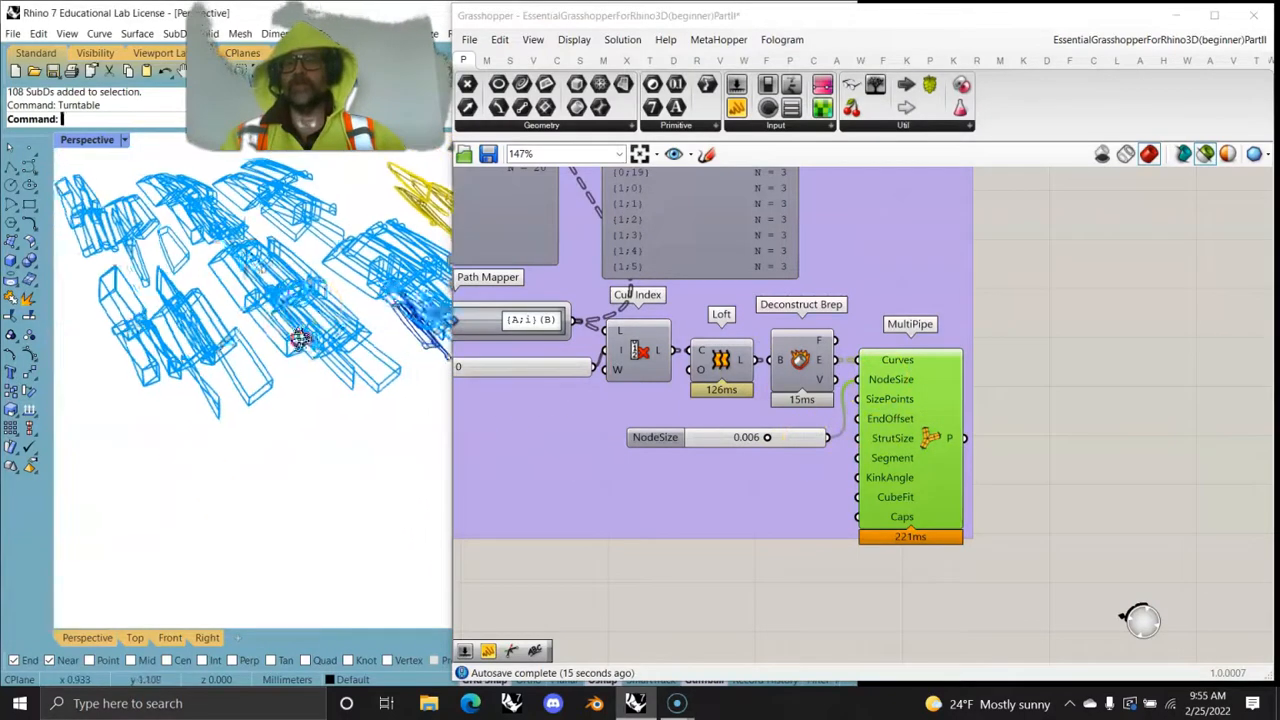
scroll(297, 372, "down", 5)
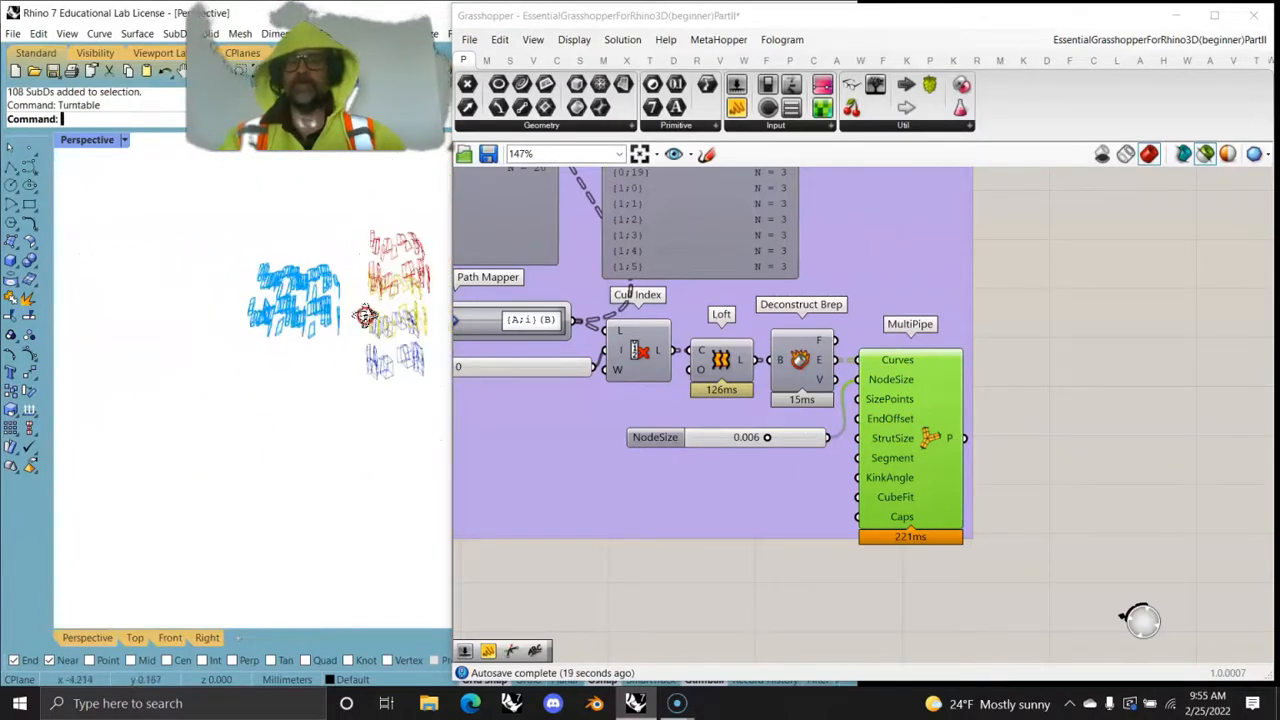
scroll(402, 309, "up", 5)
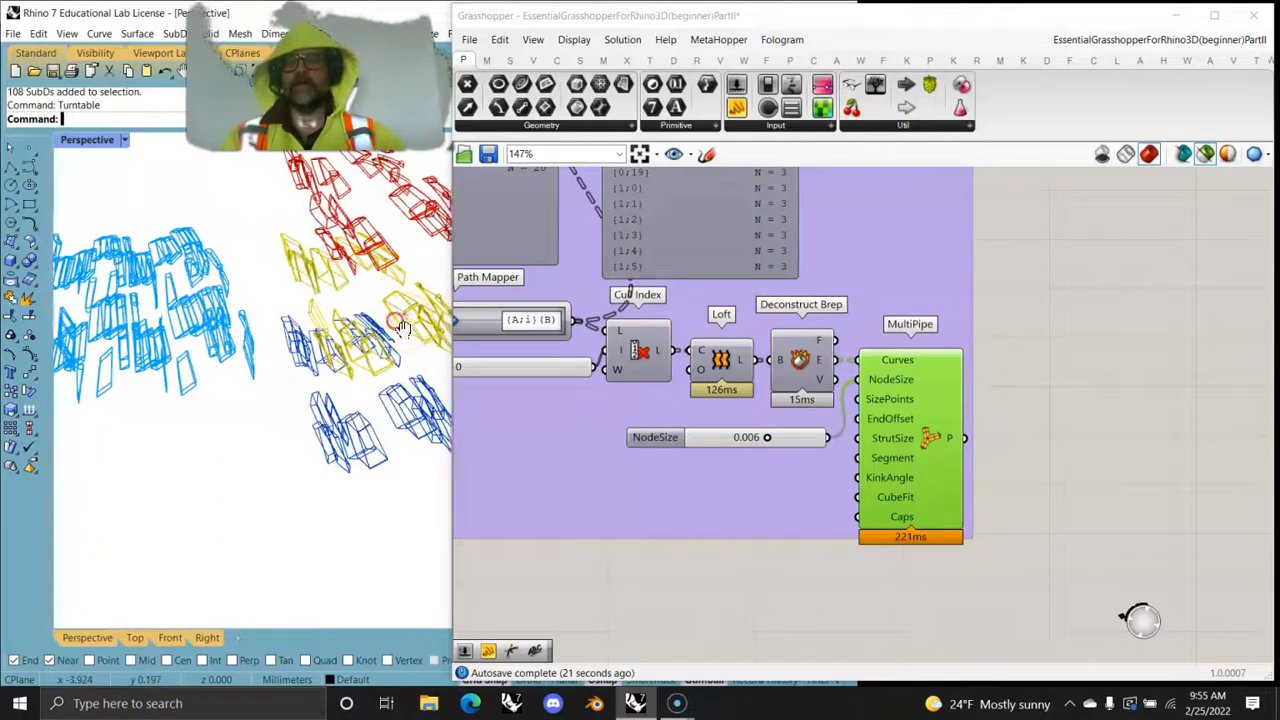
- Add the Move component to the MultiPipe selection to preview the moved surfaces together with the pipes
right_click_drag(600, 429, 797, 426)
left_click(818, 354)
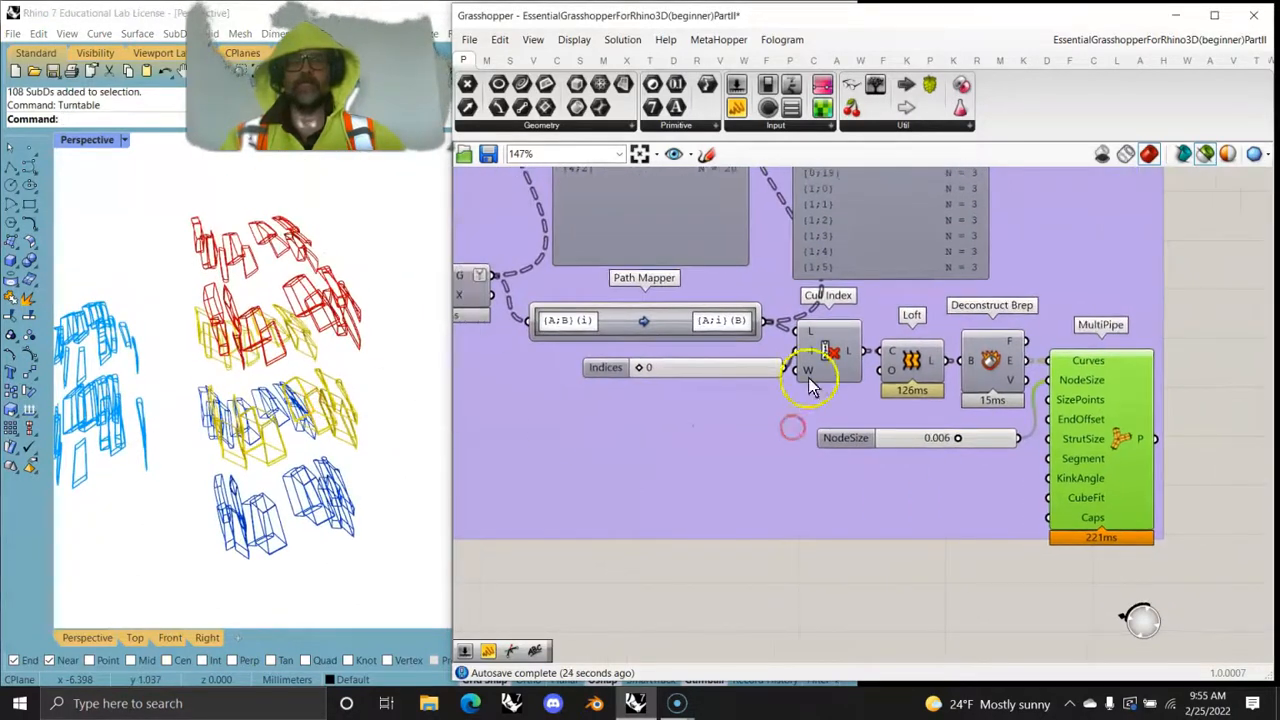
right_click_drag(913, 232, 988, 299)
left_click(535, 350)
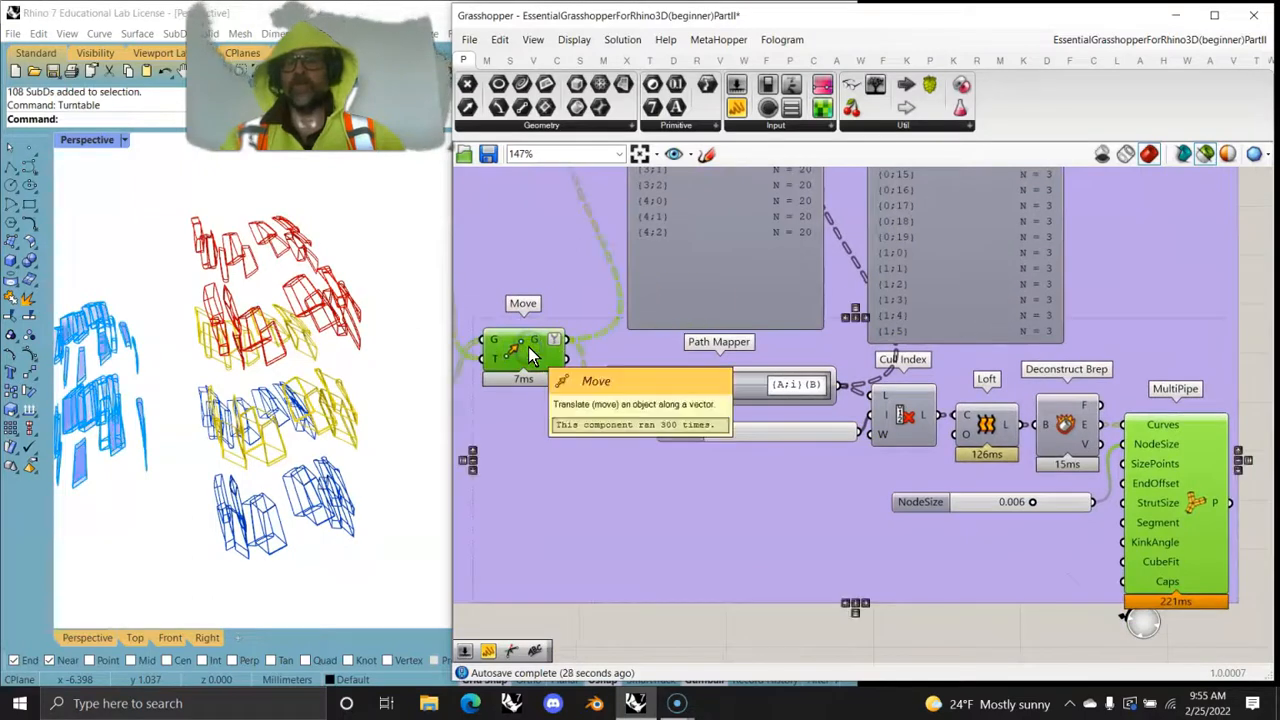
left_click(724, 437)
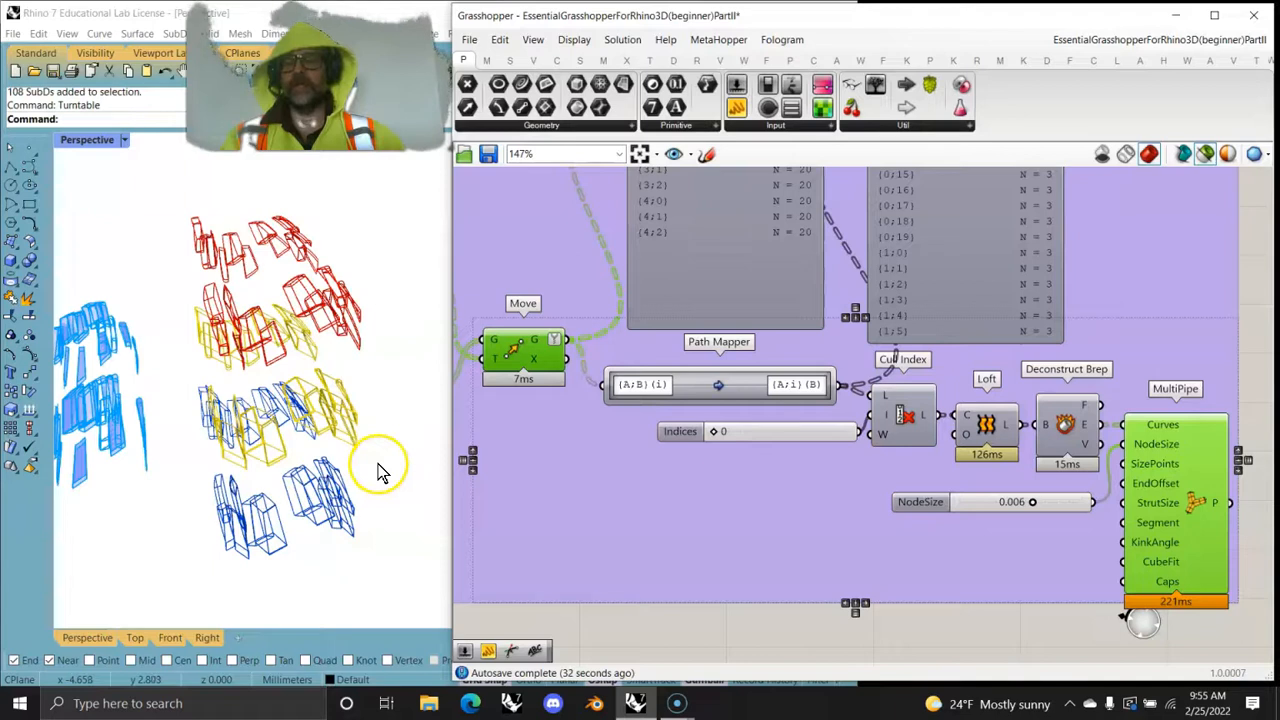
- Narrow the Grasshopper window to widen the Perspective view, and bring the whole Surface SubD Forms group into sight
right_click_drag(371, 471, 396, 432)
left_click_drag(449, 413, 537, 428)
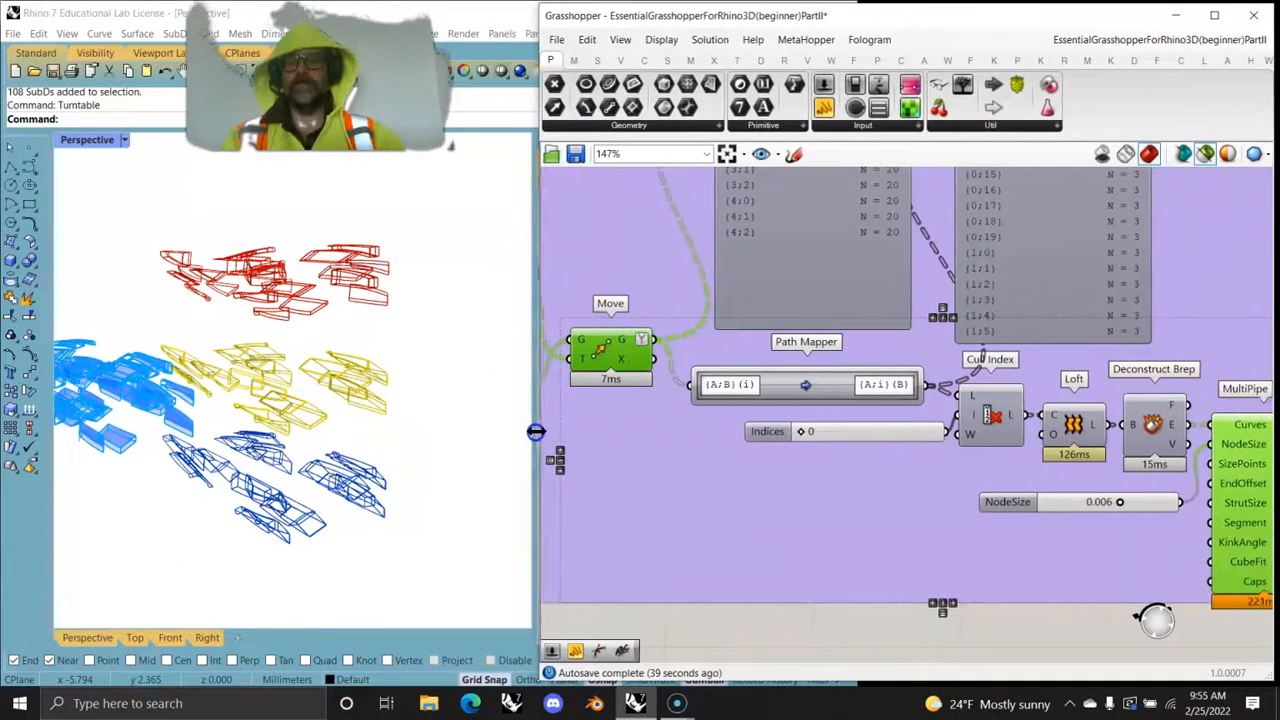
scroll(828, 415, "down", 3)
scroll(828, 415, "down", 2)
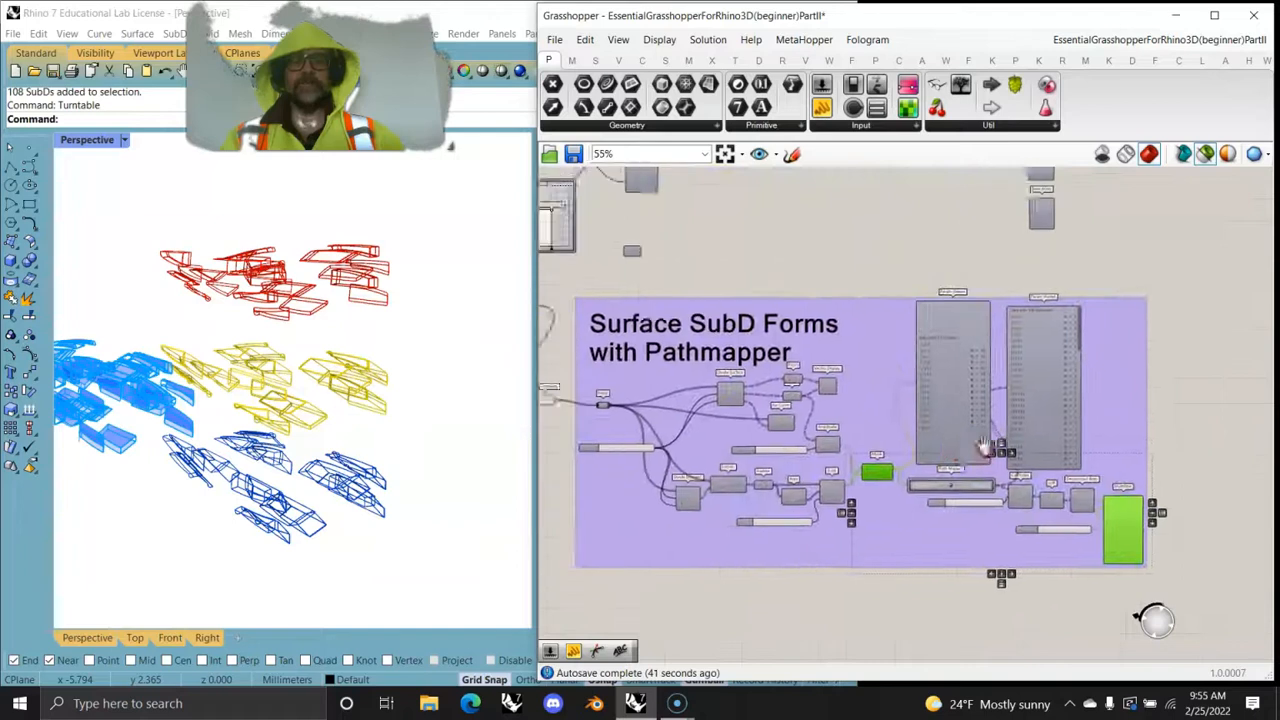
right_click_drag(1029, 349, 963, 329)
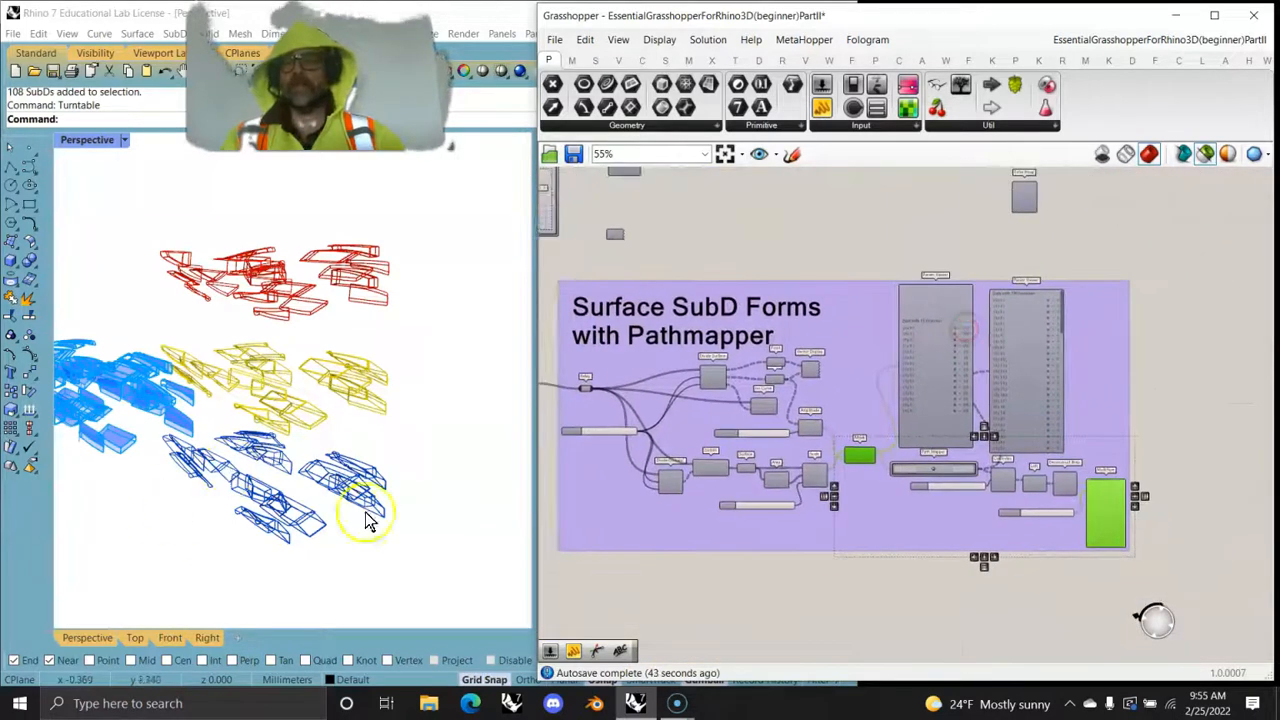
- Examine the blue and yellow SubD frames up close in the Perspective view, then compare all the color variants together
scroll(300, 490, "up", 5)
scroll(270, 478, "down", 5)
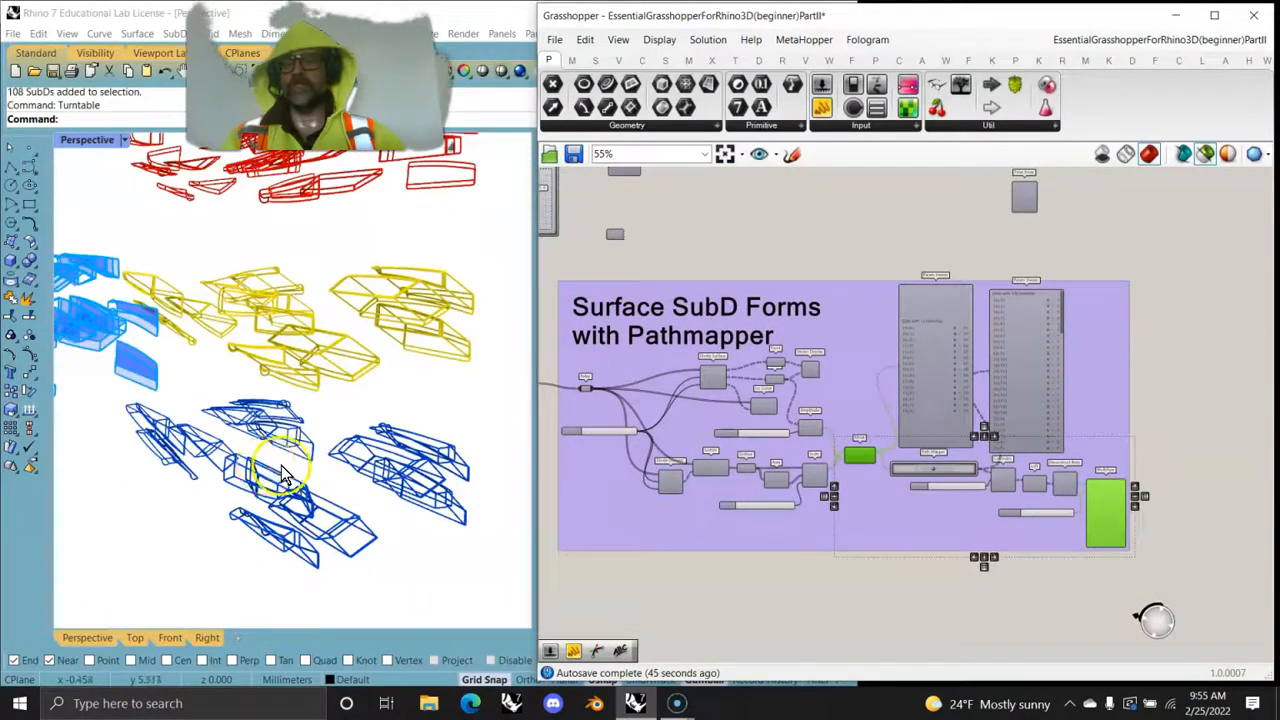
scroll(271, 471, "up", 5)
left_click(357, 538)
right_click_drag(357, 538, 266, 503)
scroll(280, 515, "up", 6)
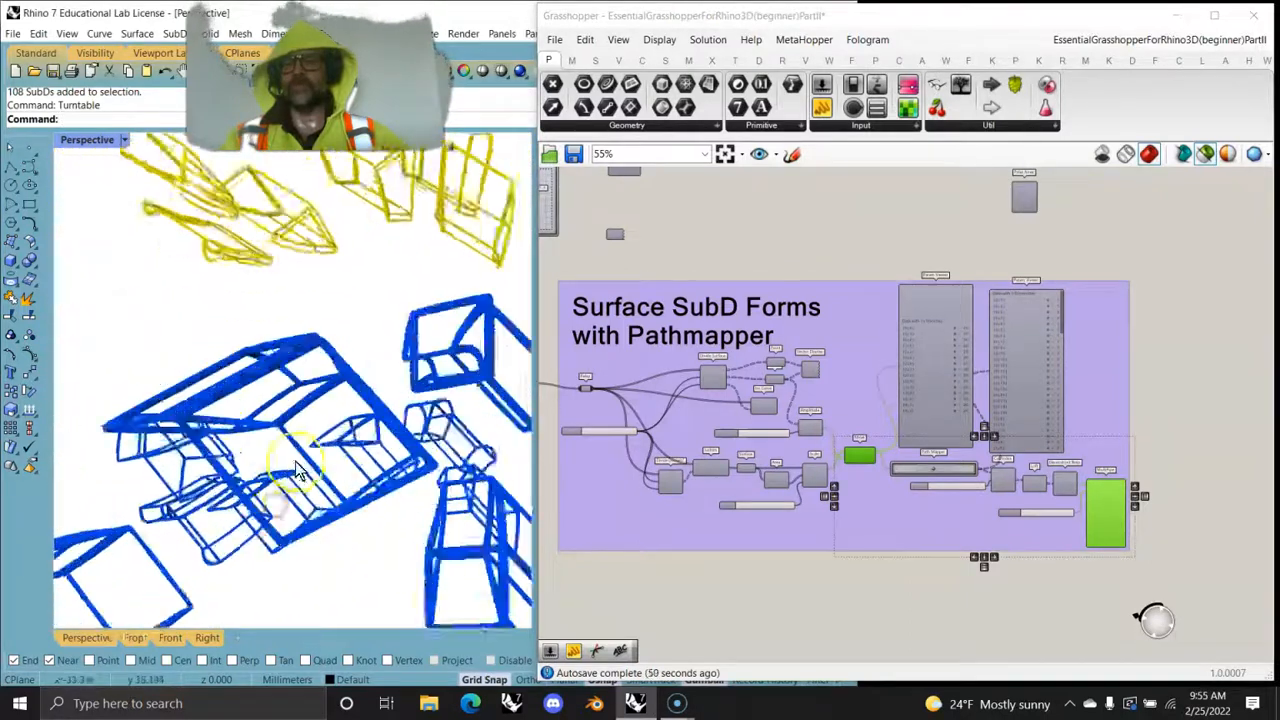
scroll(285, 516, "down", 4)
scroll(330, 508, "down", 6)
right_click_drag(362, 506, 397, 502)
right_click_drag(314, 459, 374, 477, "shift")
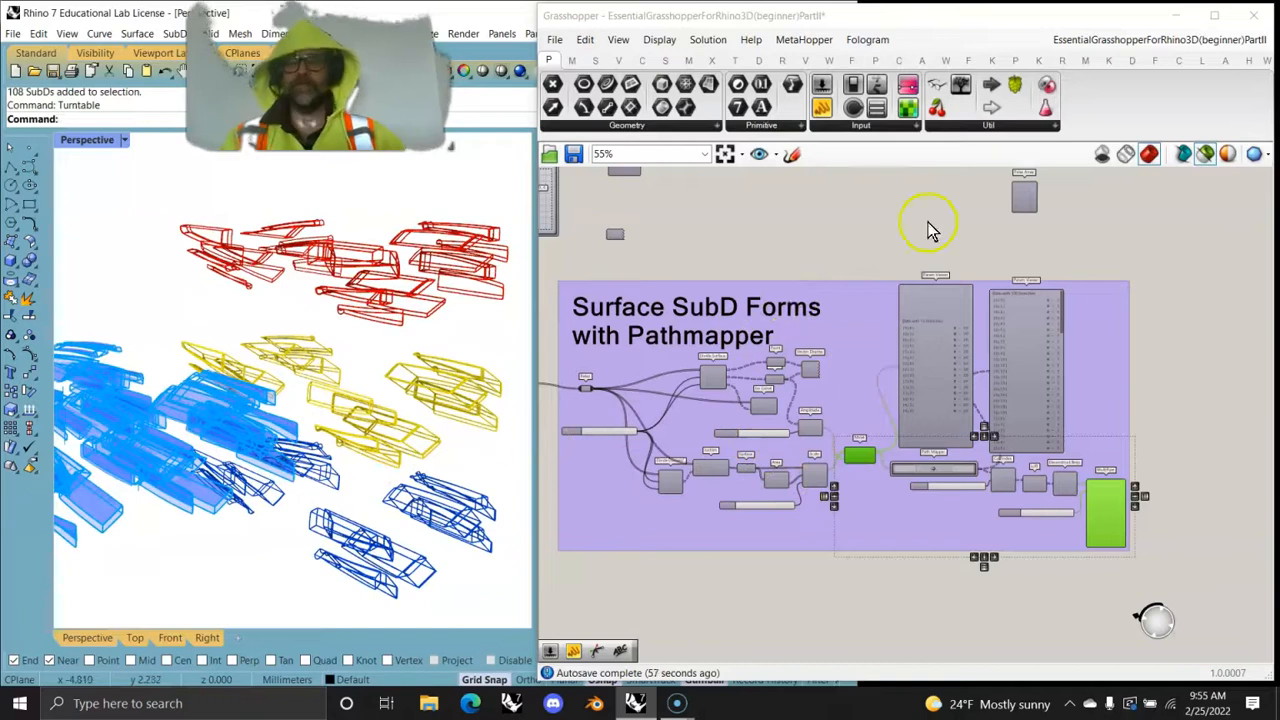
- Review the Surface SubD Forms with Pathmapper group, following the component chain from Scale and Move through Path Mapper to MultiPipe
right_click_drag(831, 251, 763, 491)
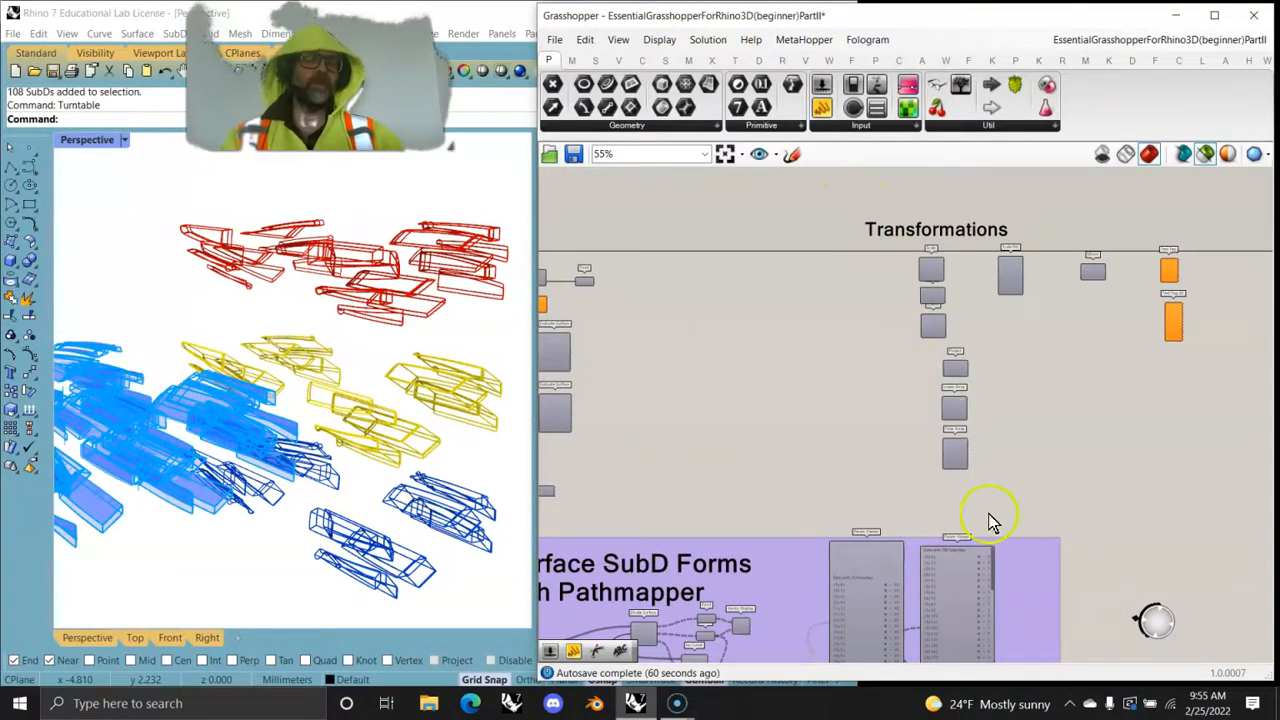
right_click_drag(742, 475, 857, 249)
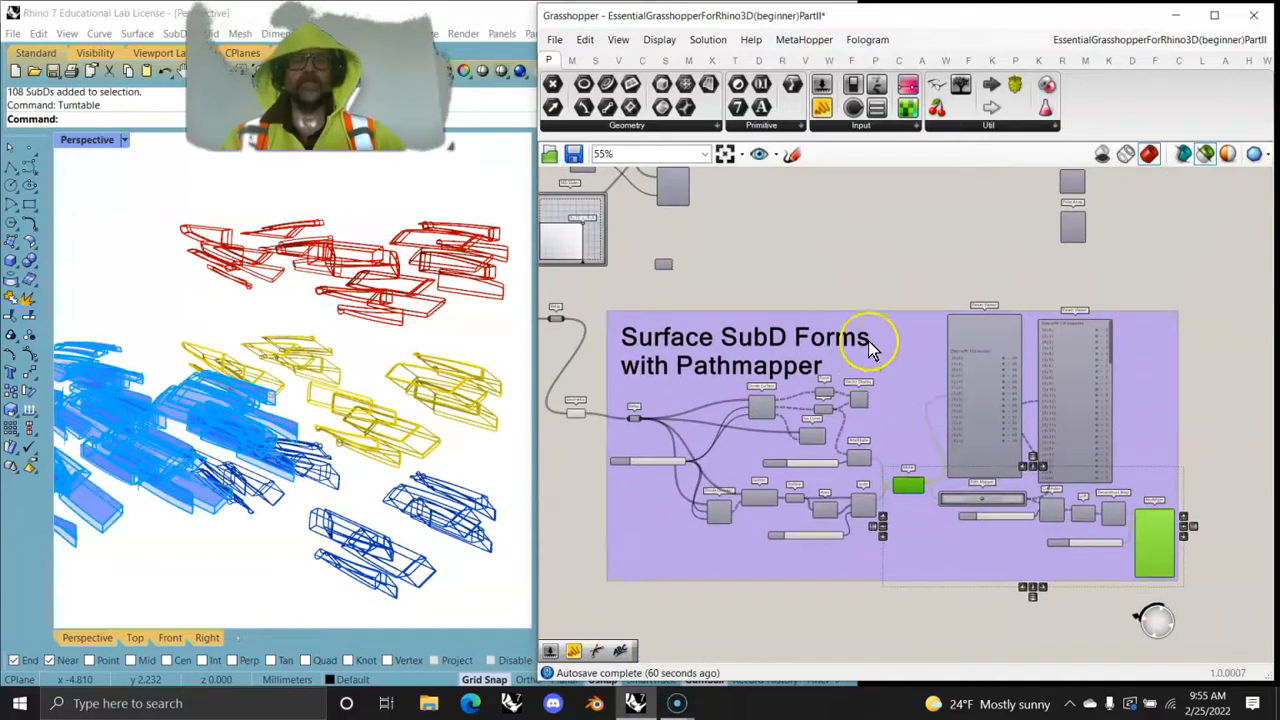
scroll(1162, 556, "up", 3)
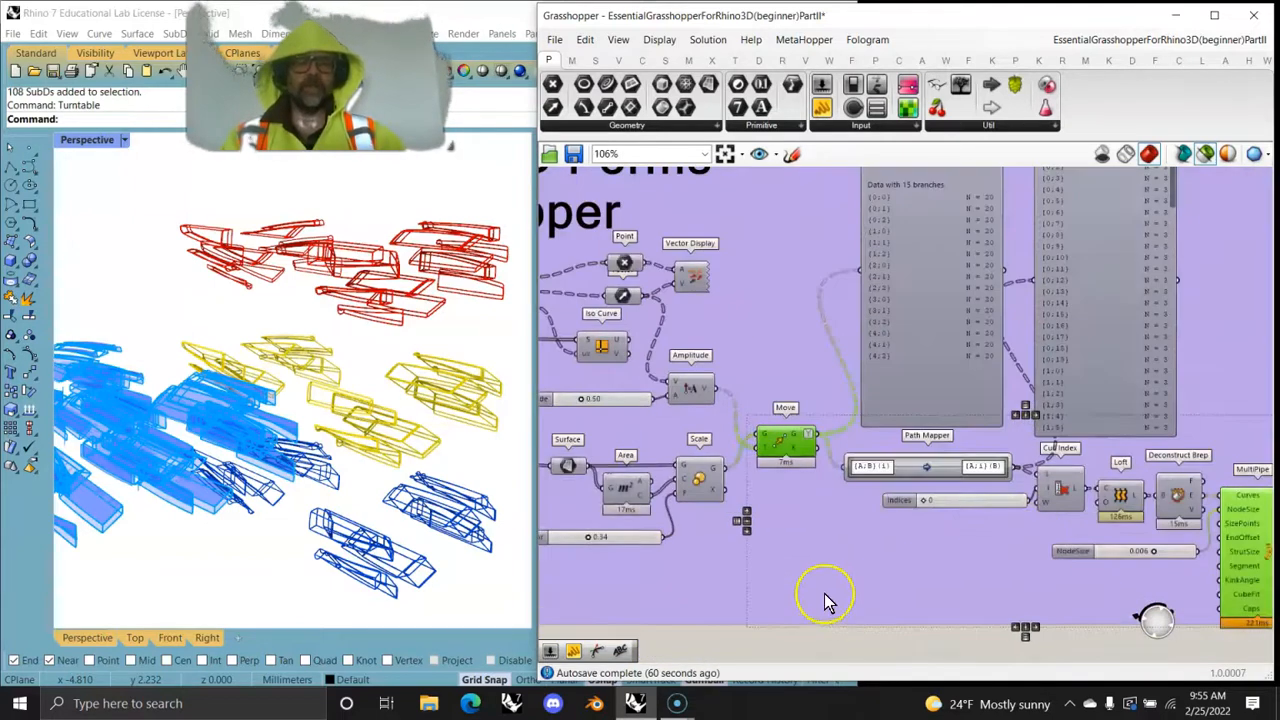
right_click_drag(787, 565, 1023, 546)
scroll(974, 511, "down", 3)
right_click_drag(886, 387, 702, 368)
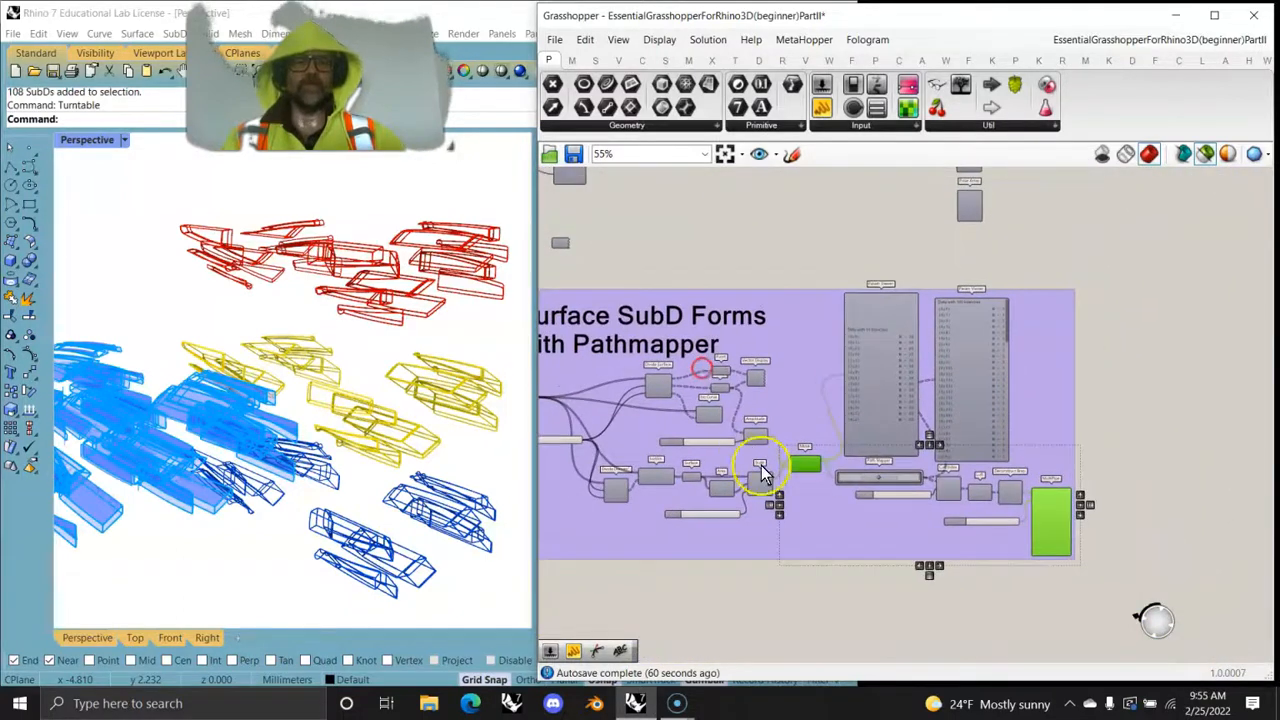
scroll(1052, 525, "up", 3)
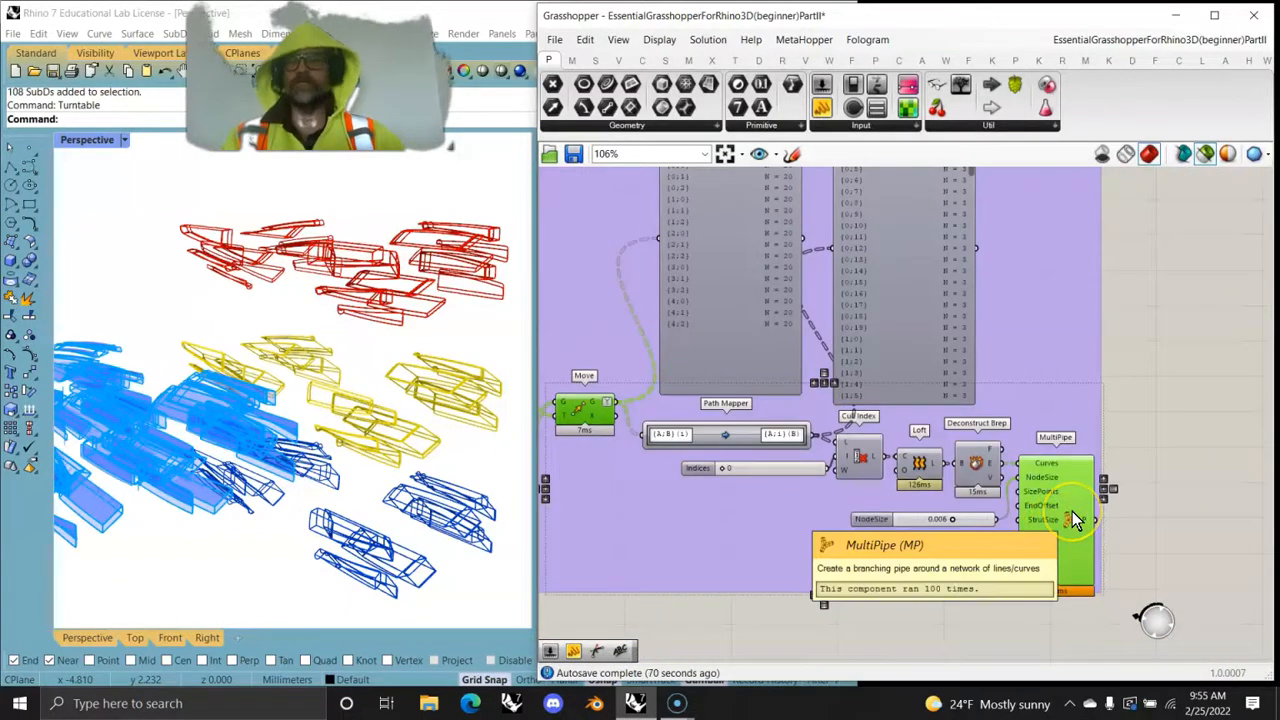
right_click_drag(600, 551, 677, 543)
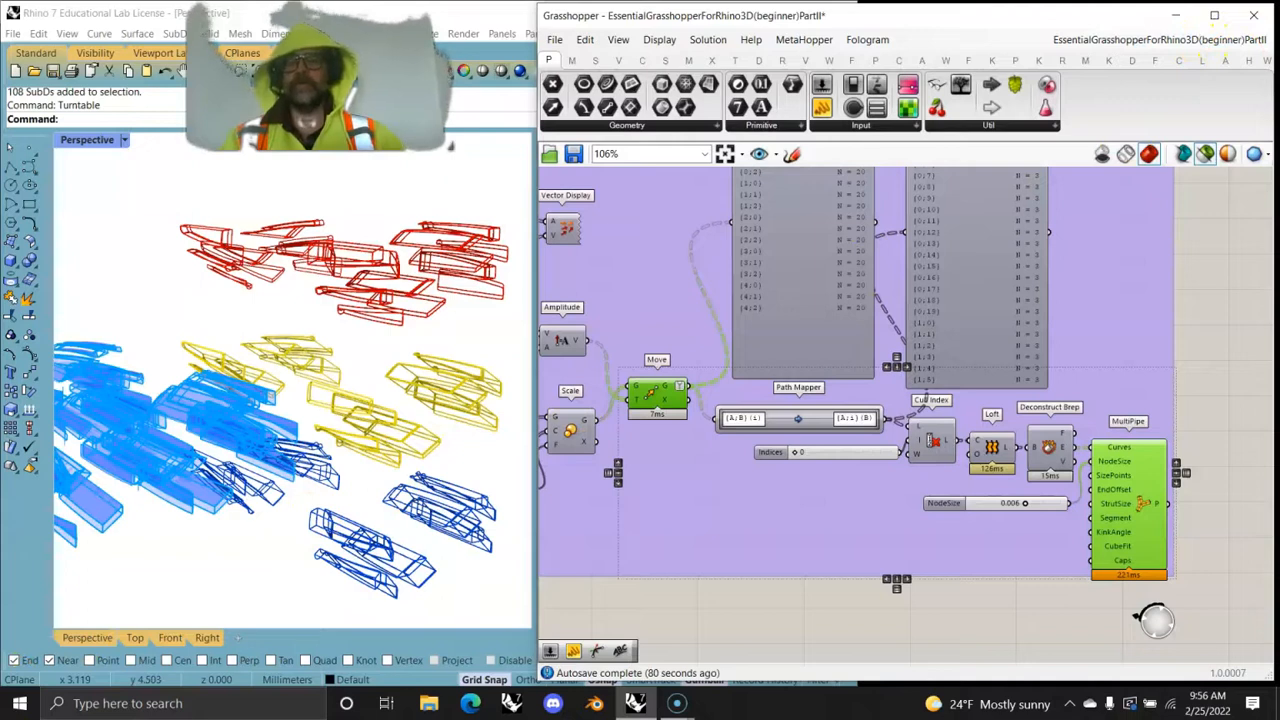
- Survey the entire Essential Grasshopper for Rhino 3D definition, from the Transformations section back to the Param Containers
scroll(900, 529, "down", 5)
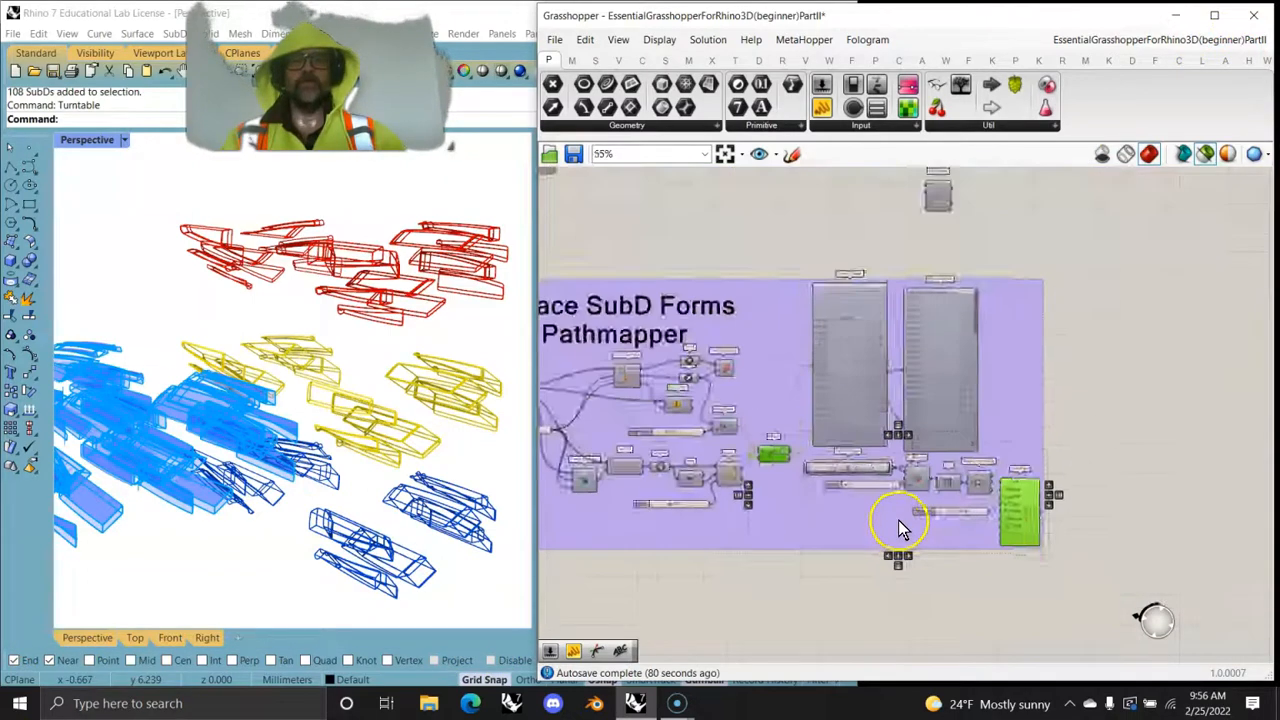
right_click_drag(735, 580, 985, 605)
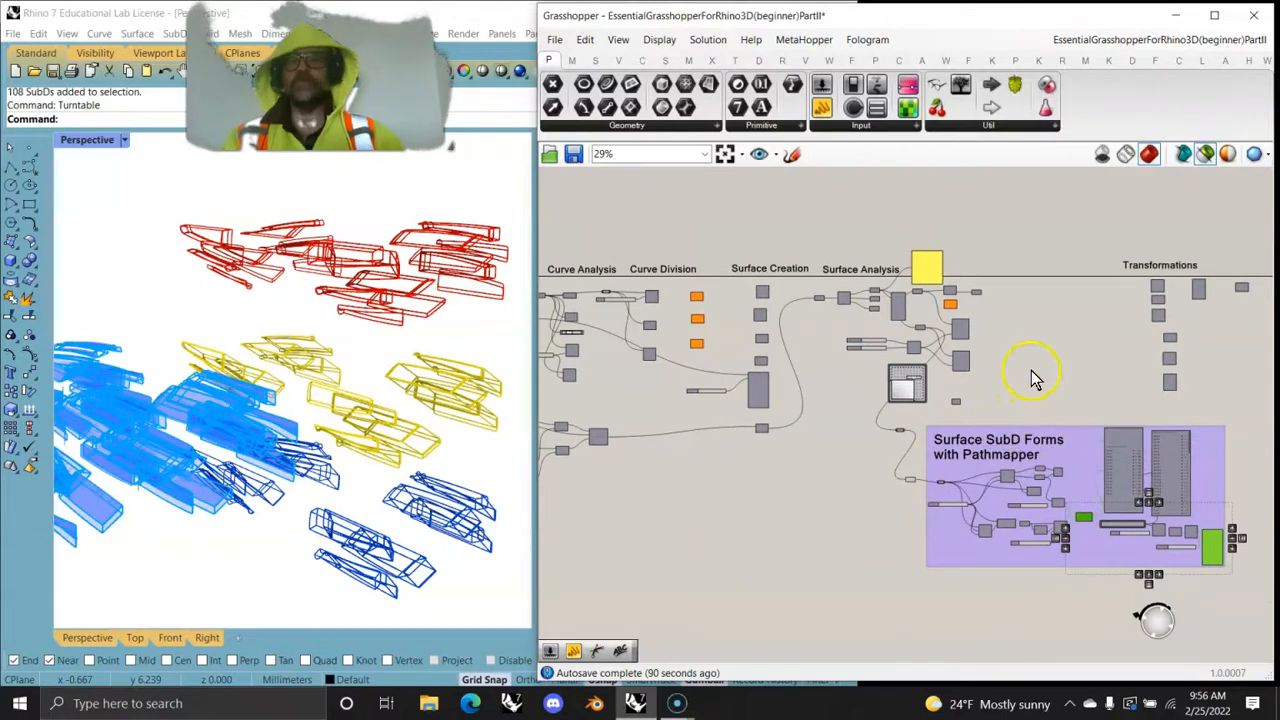
right_click_drag(750, 520, 1081, 474)
scroll(874, 470, "down", 2)
right_click_drag(660, 488, 686, 463)
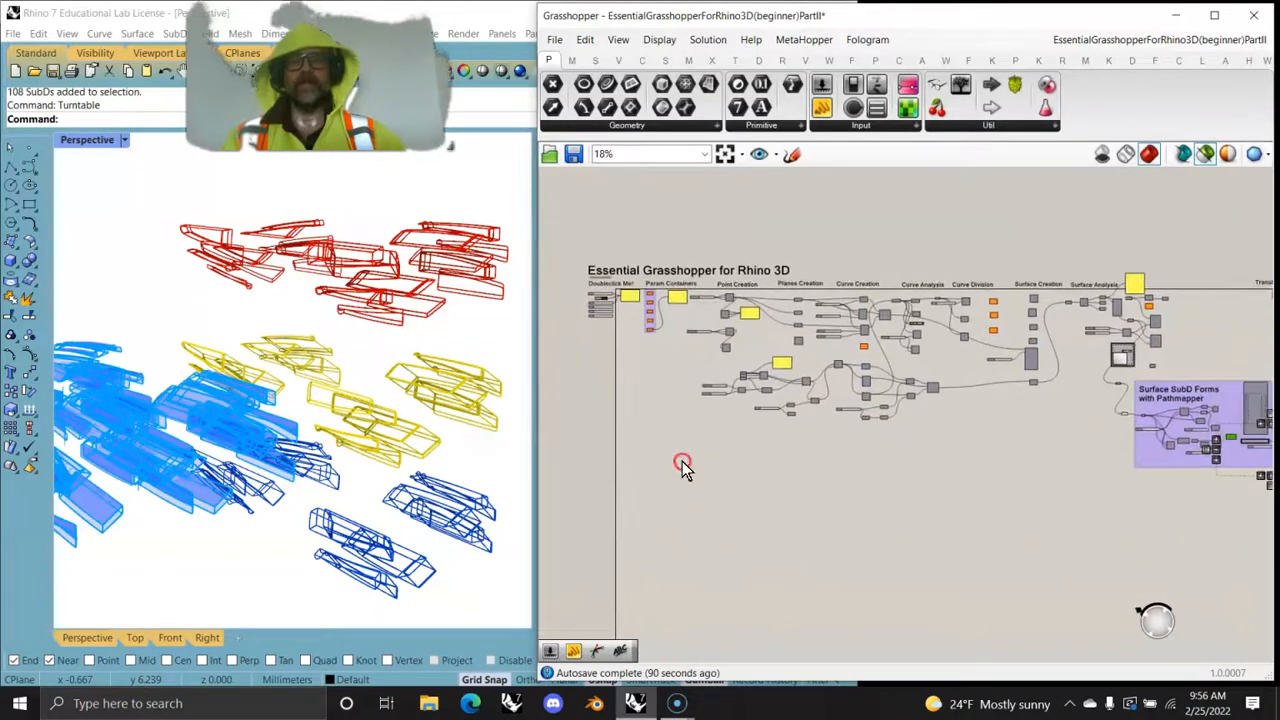
scroll(700, 450, "up", 2)
right_click_drag(754, 437, 791, 474)
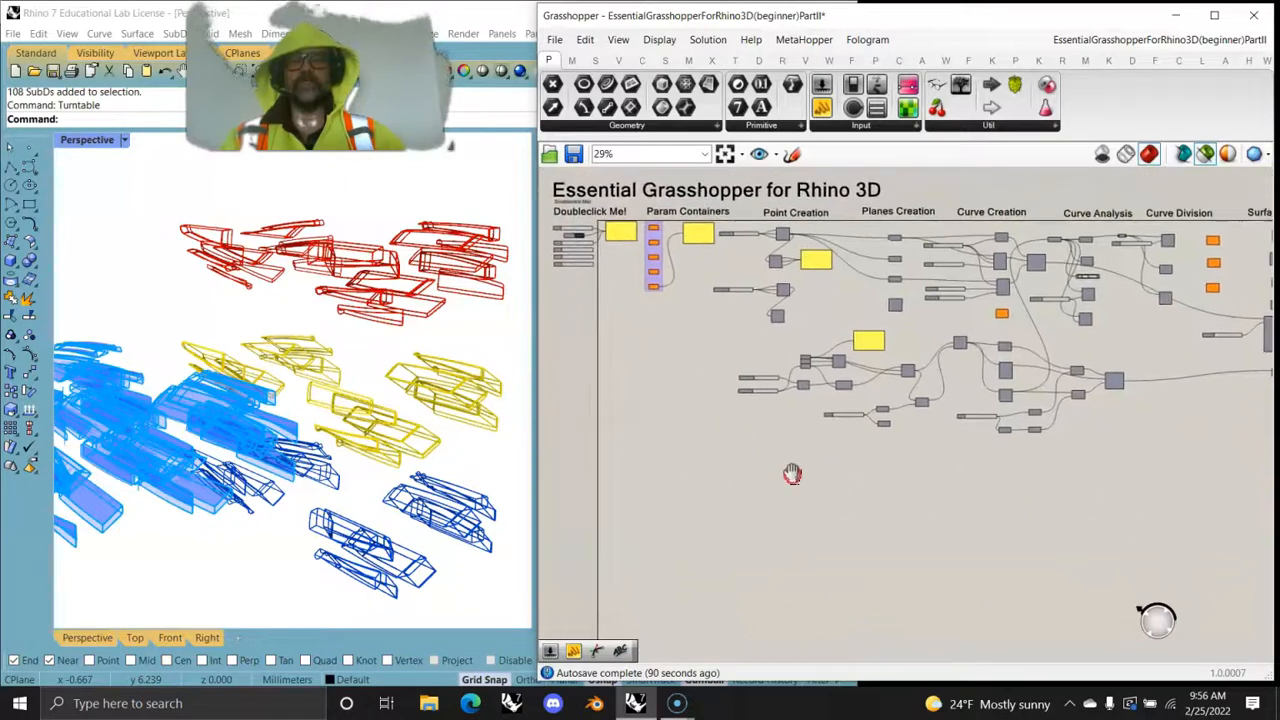